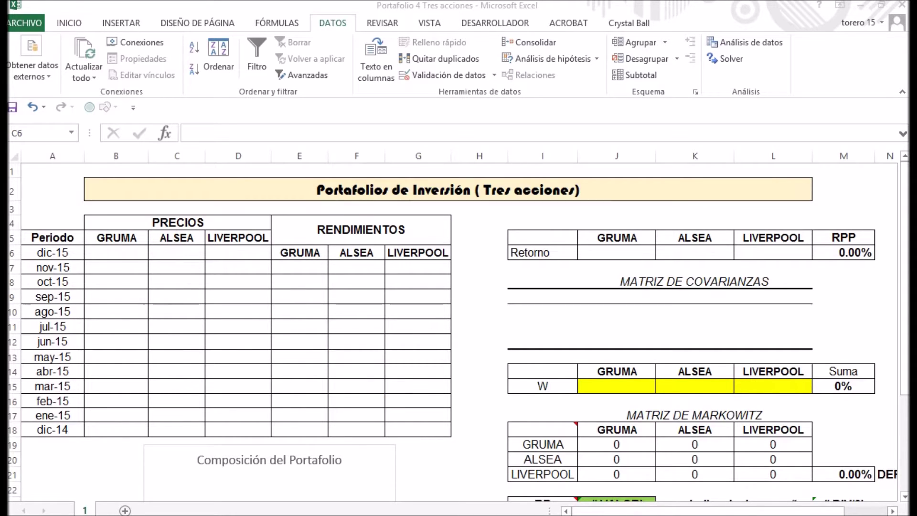
# - Switch to the browser and view the financial-education site's home and ENLACES pages, ending on the Yahoo Finance page
pyautogui.hotkey('alt', 'Tab')
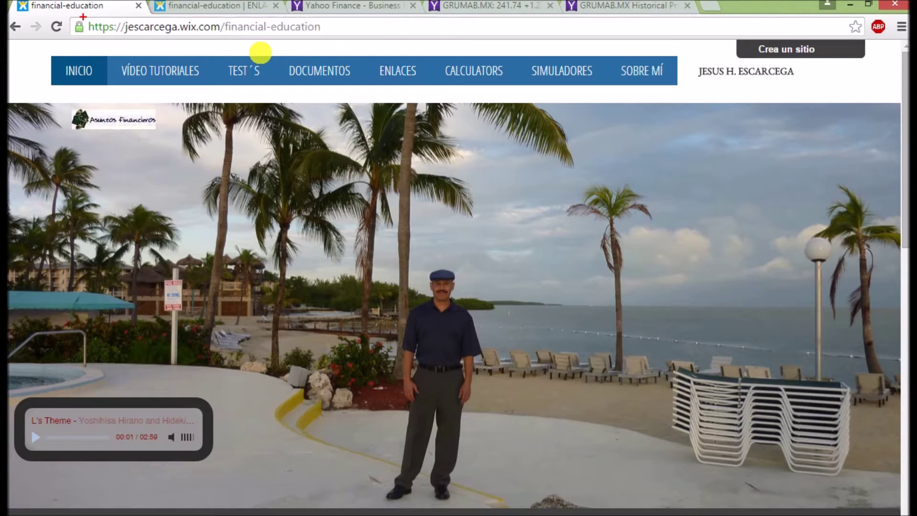
pyautogui.moveTo(83, 16)
pyautogui.mouseDown()
pyautogui.moveTo(253, 55)
pyautogui.moveTo(489, 44)
pyautogui.mouseUp()
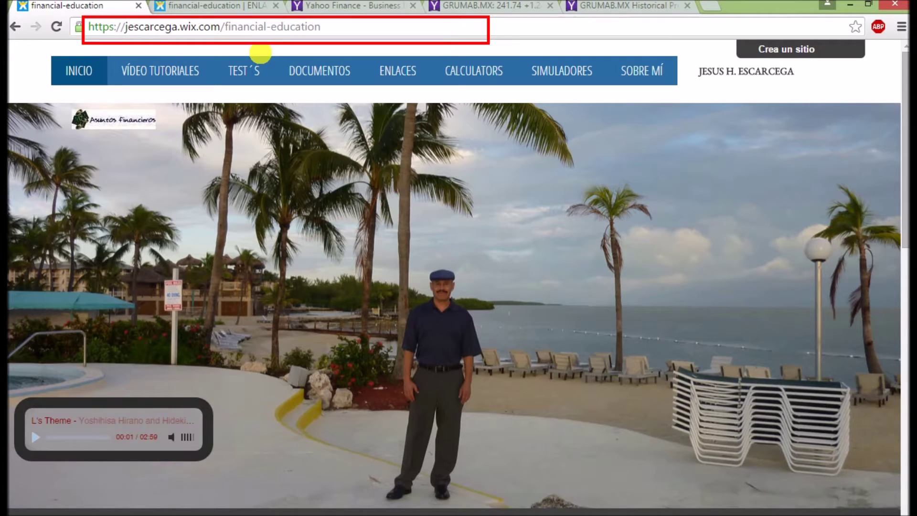
pyautogui.press('Escape')
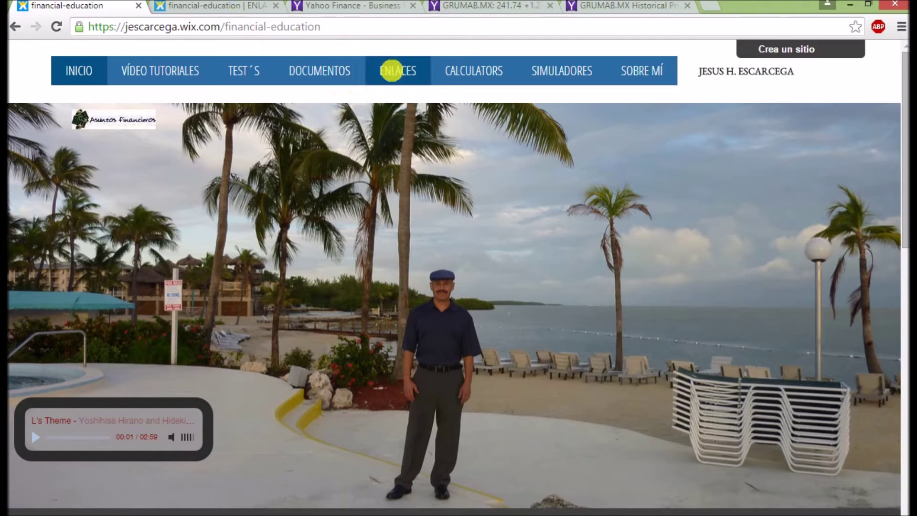
pyautogui.click(242, 6)
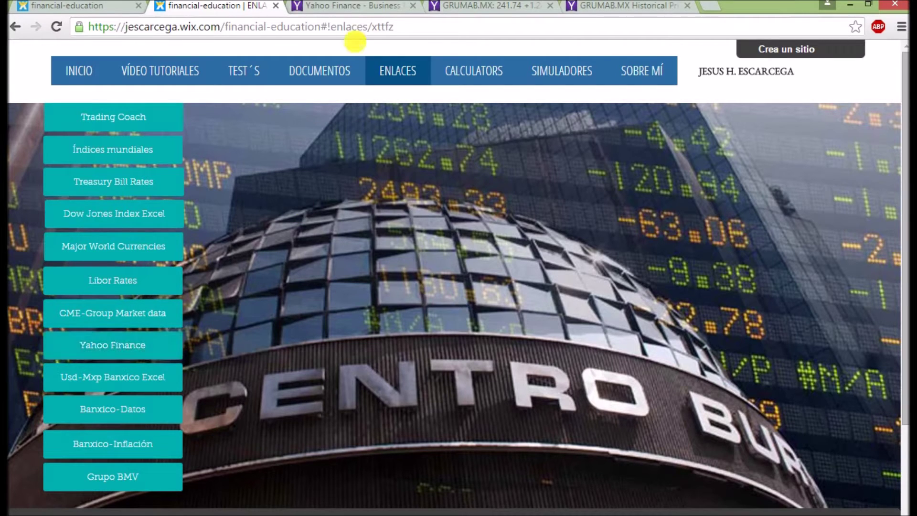
pyautogui.click(356, 6)
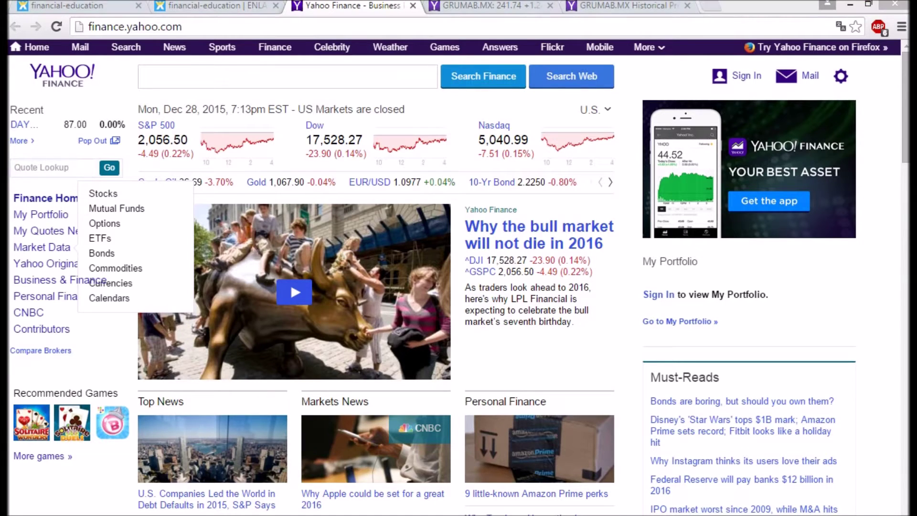
# - Check the PRECIOS table in the Excel workbook and return to Yahoo Finance in the browser
pyautogui.click(482, 490)
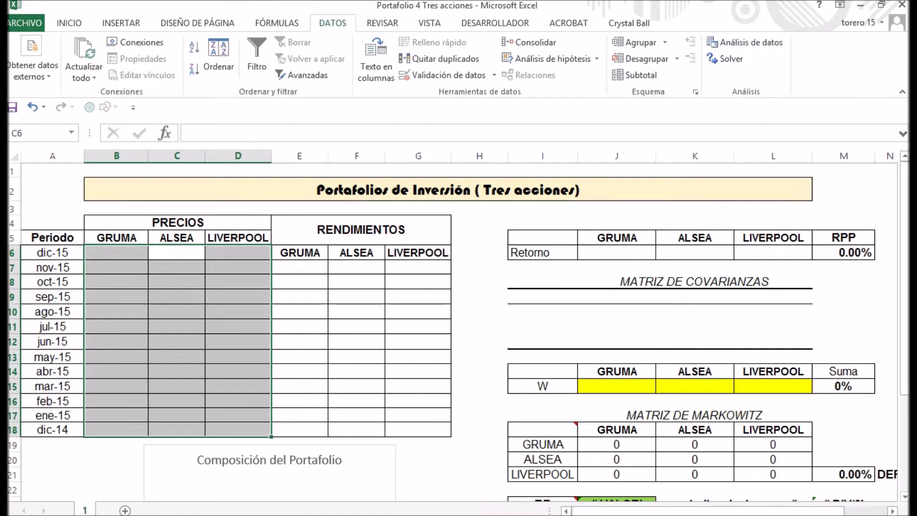
pyautogui.moveTo(633, 514)
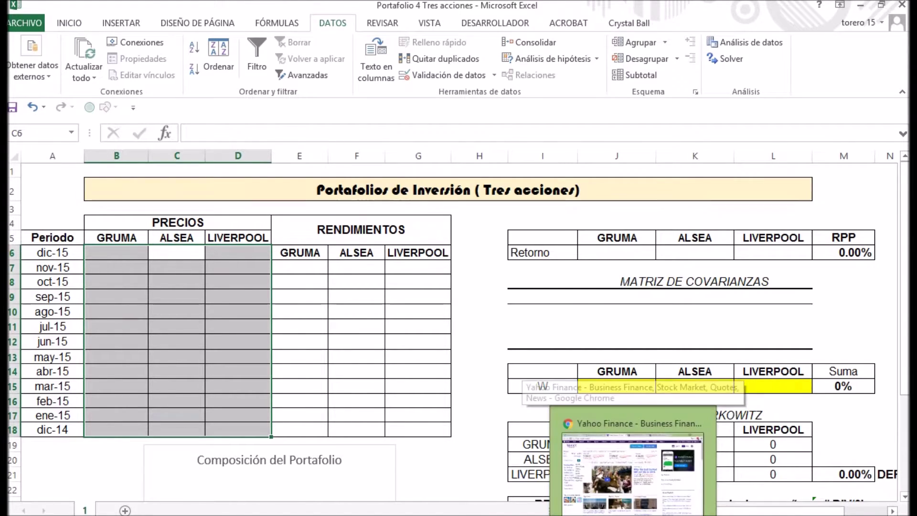
pyautogui.click(633, 468)
pyautogui.click(358, 385)
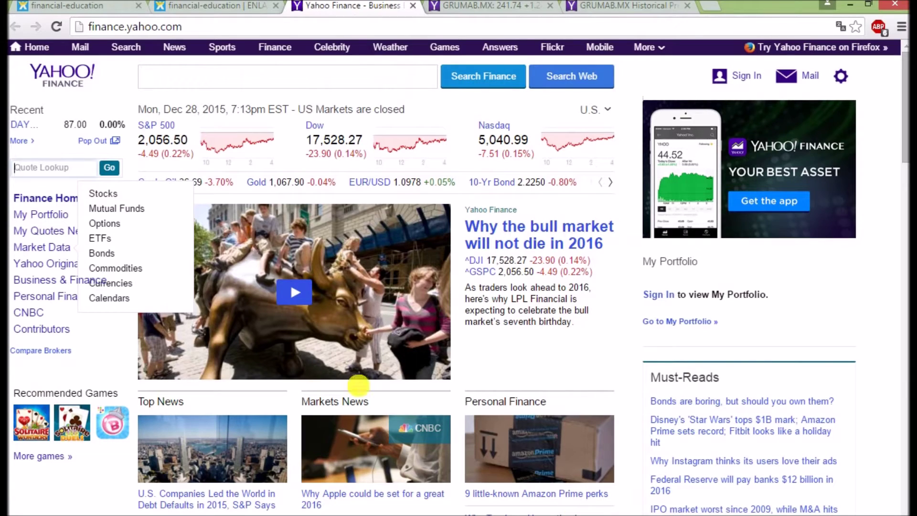
# - Search the quote lookup for "gruma" and view the GRUMAB.MX summary page with its Historical Prices link
pyautogui.click(75, 170)
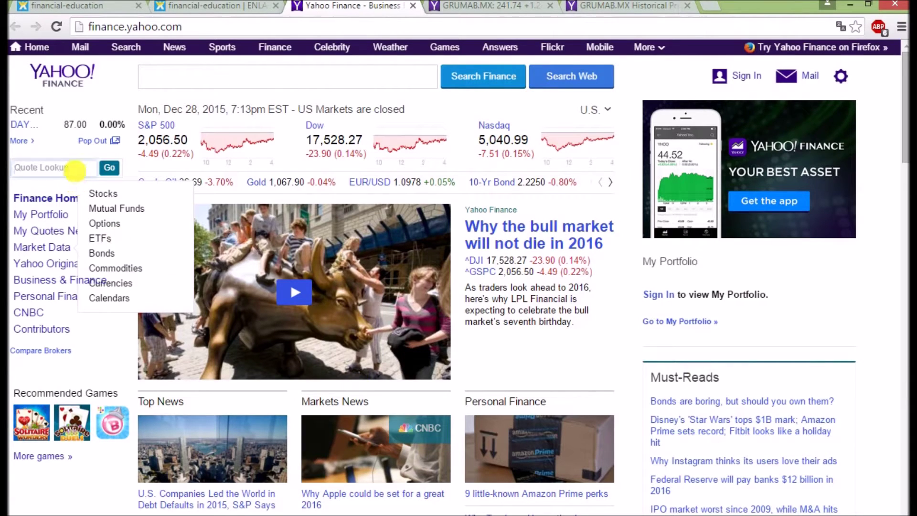
pyautogui.write('gru')
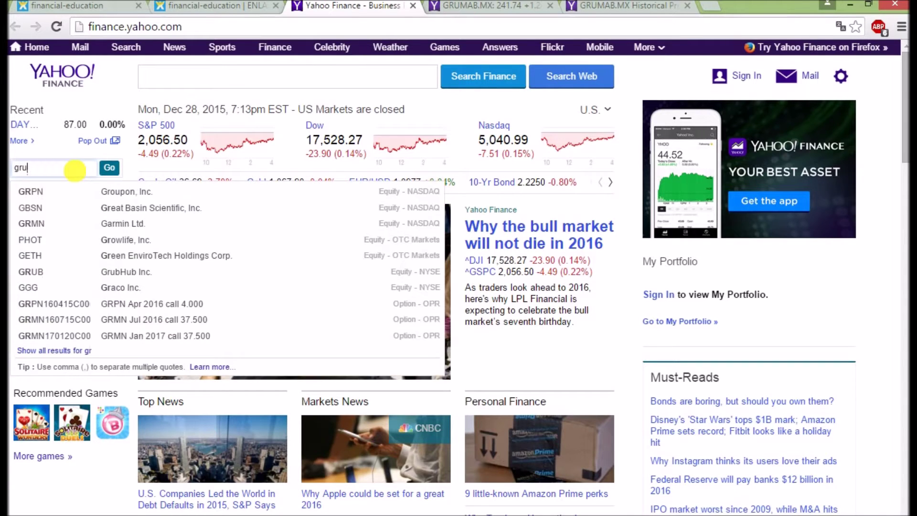
pyautogui.write('m')
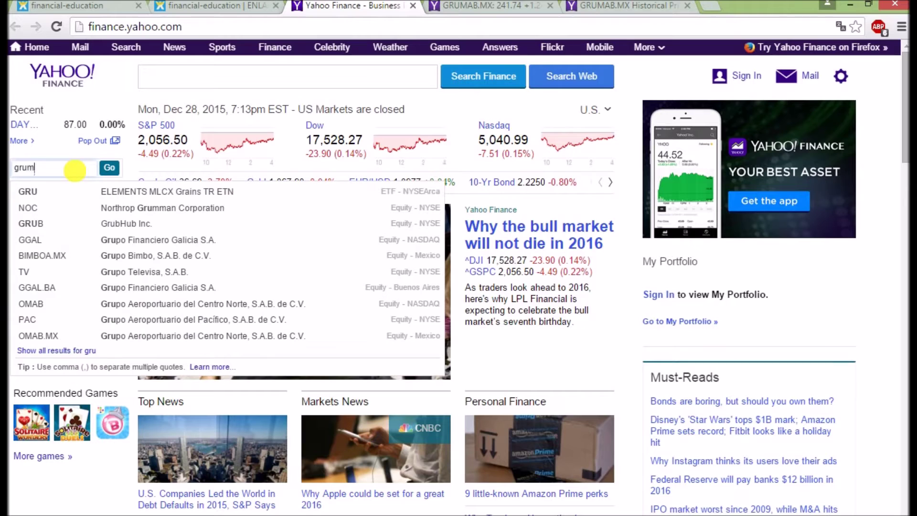
pyautogui.write('a,')
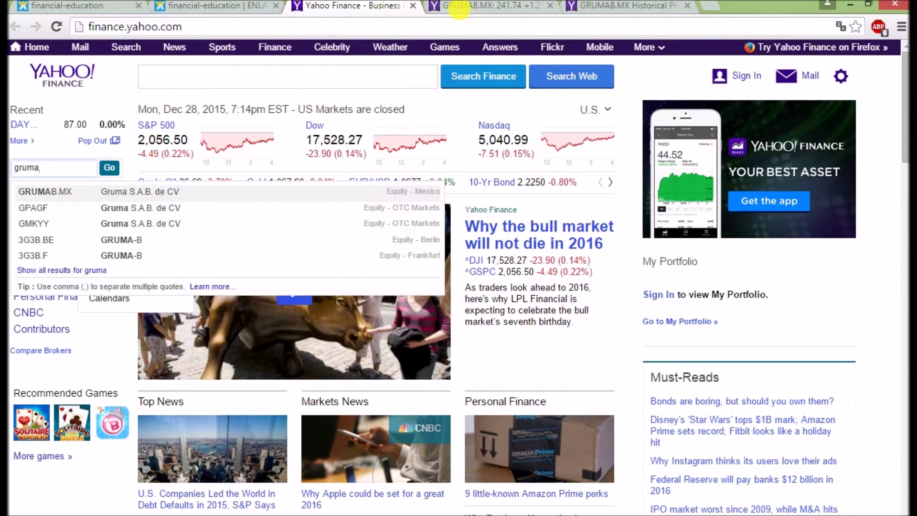
pyautogui.click(457, 8)
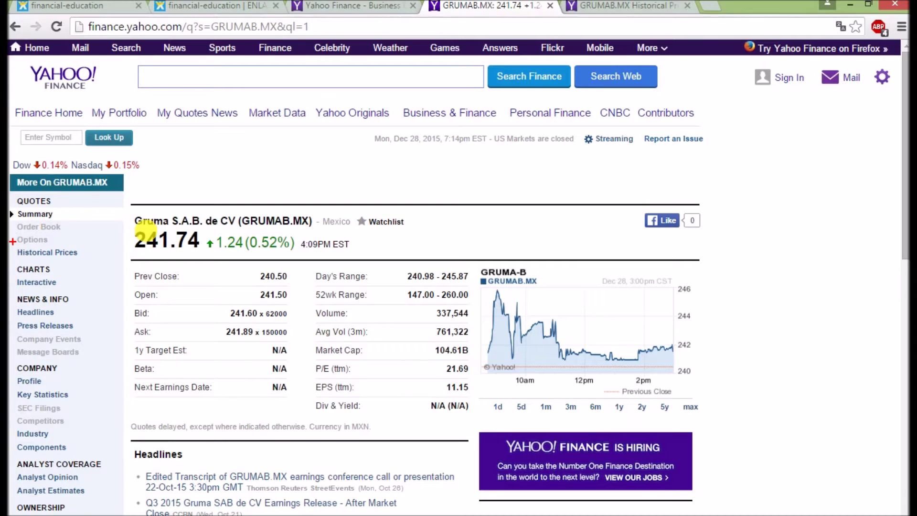
pyautogui.moveTo(11, 240); pyautogui.dragTo(128, 262)
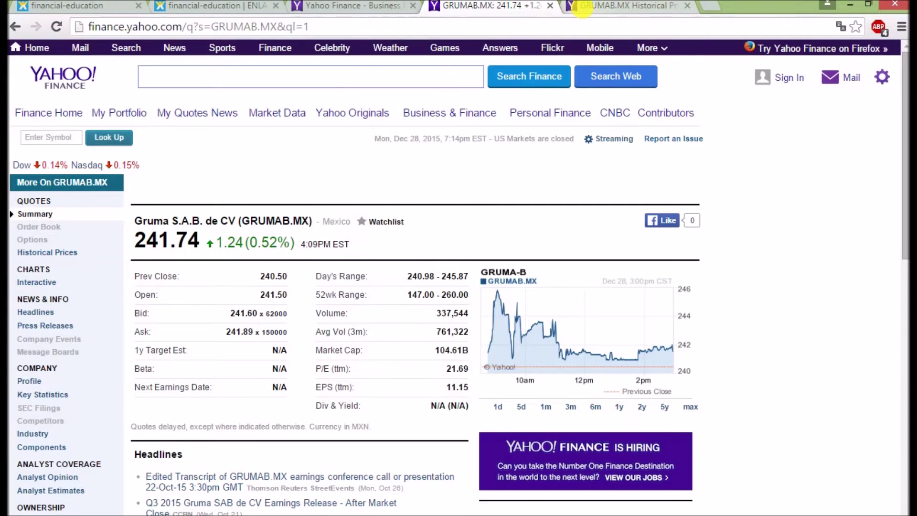
# - Examine the GRUMAB.MX historical prices page, including the date range, the frequency options and the Download to Spreadsheet link
pyautogui.click(584, 7)
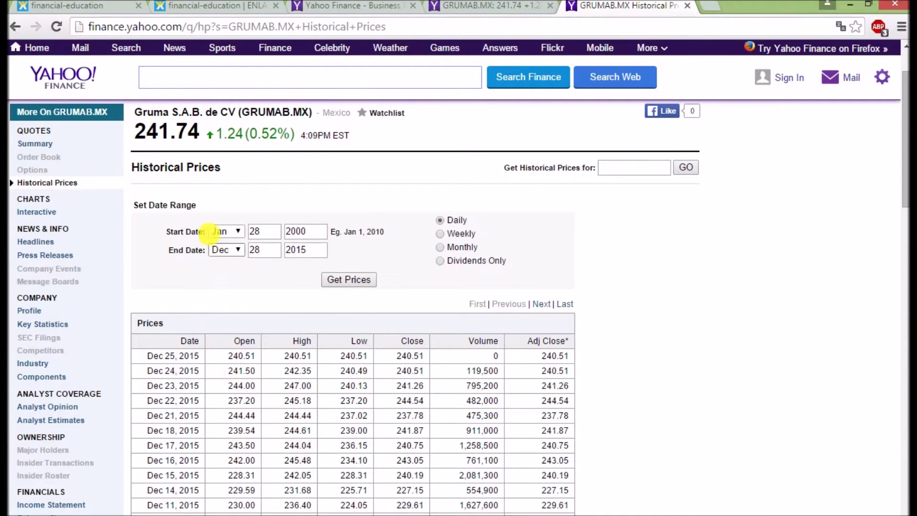
pyautogui.click(194, 218)
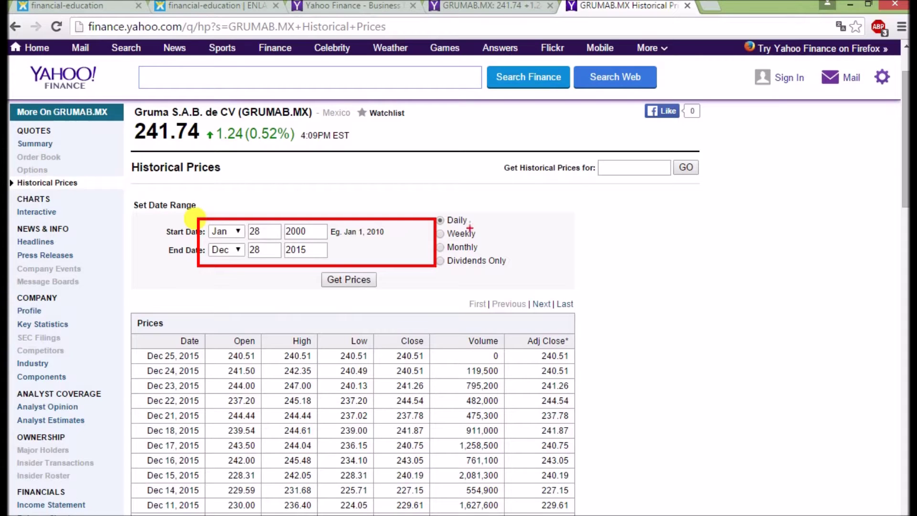
pyautogui.moveTo(430, 201)
pyautogui.mouseDown()
pyautogui.moveTo(480, 216)
pyautogui.moveTo(570, 292)
pyautogui.mouseUp()
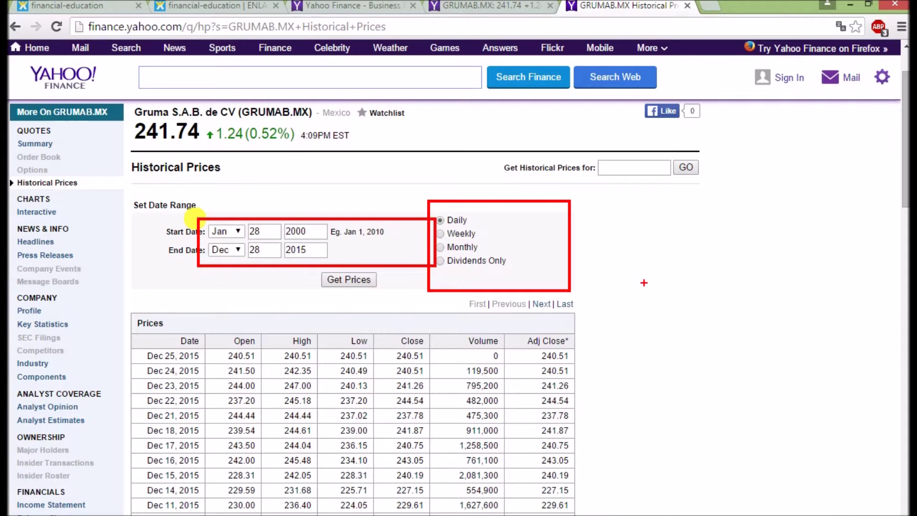
pyautogui.press('Escape')
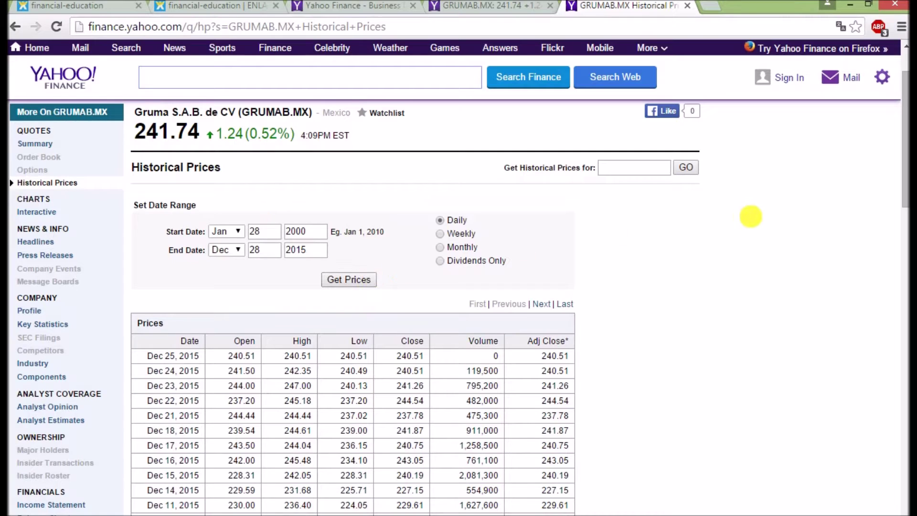
pyautogui.scroll(-14, 903, 243)
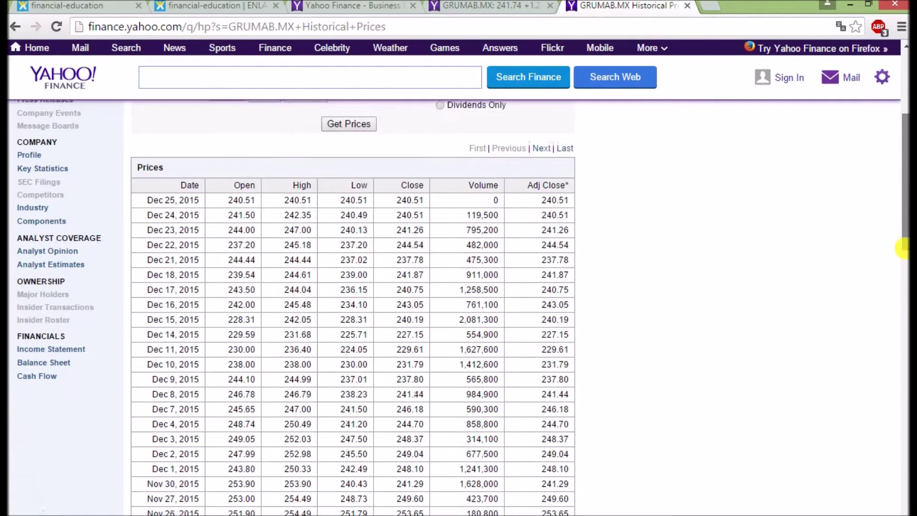
pyautogui.scroll(-8, 905, 407)
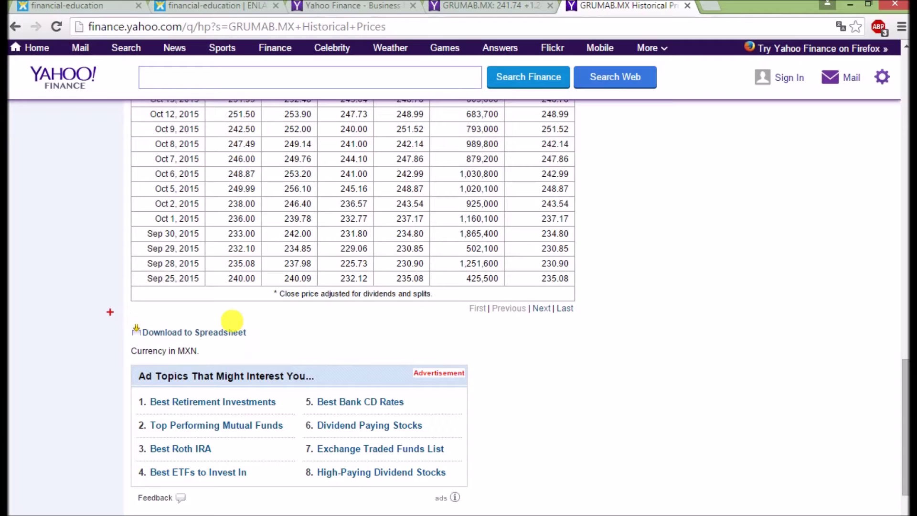
pyautogui.moveTo(110, 312); pyautogui.dragTo(282, 346)
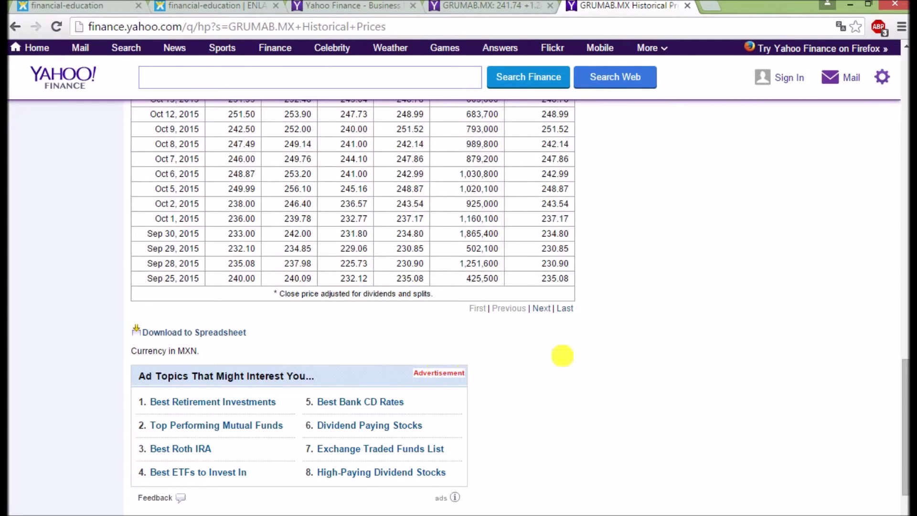
# - Switch to the Excel workbook and undo the clearing of the PRECIOS data for GRUMA, ALSEA and LIVERPOOL in B6:D18
pyautogui.click(610, 507)
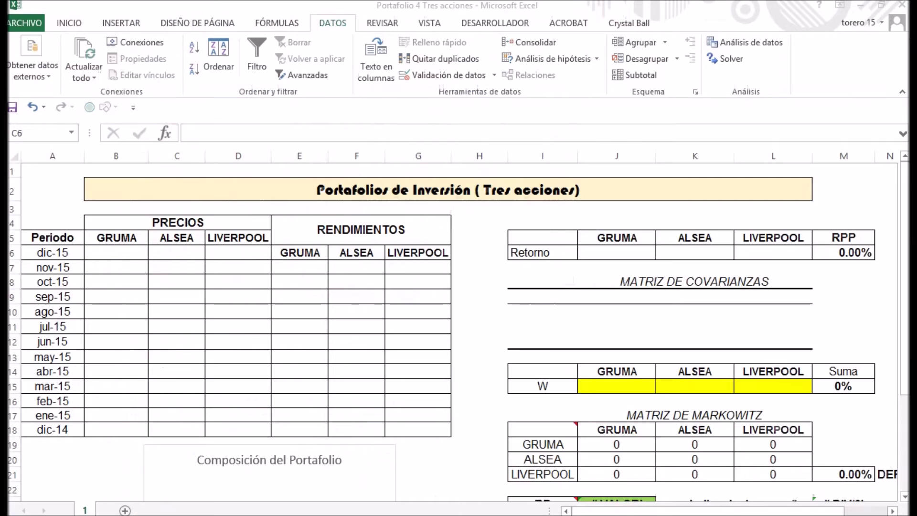
pyautogui.moveTo(116, 252); pyautogui.dragTo(149, 265)
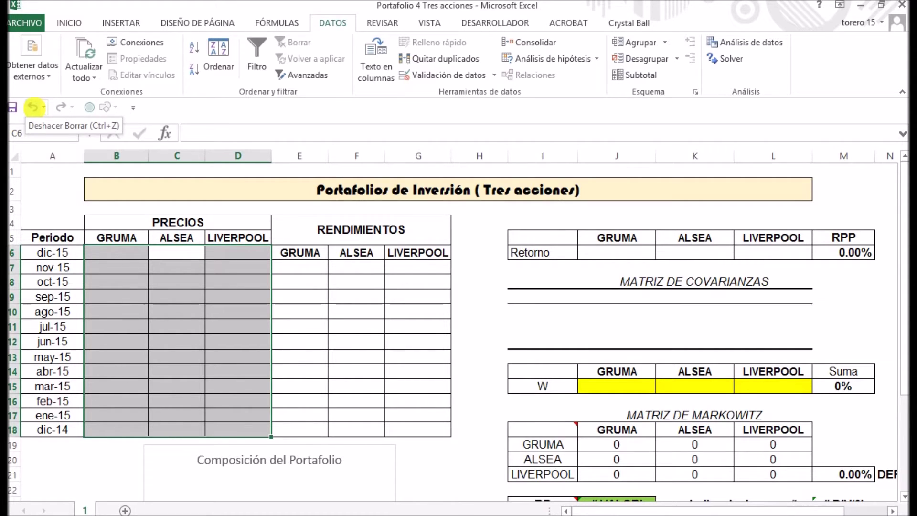
pyautogui.click(32, 107)
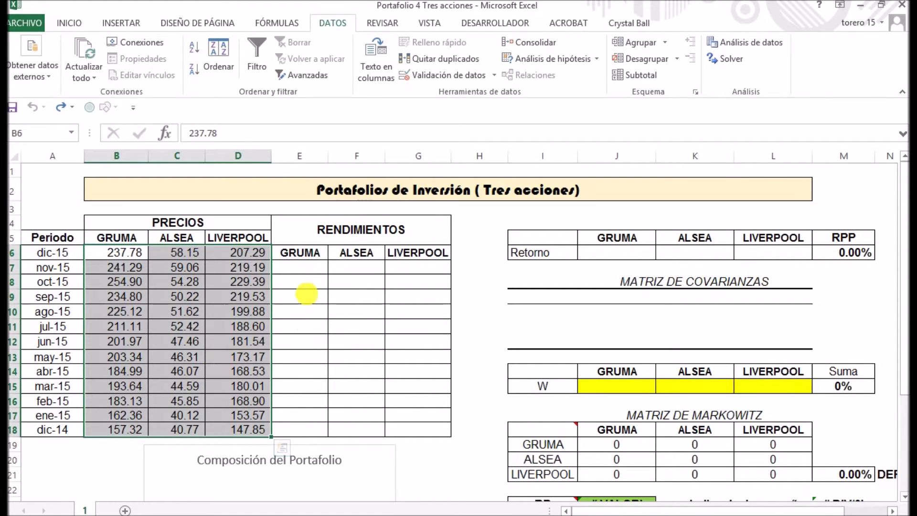
# - Review the RENDIMIENTOS table, the Retorno row, RPP, the W weights and their Suma, the covariance matrix and the Markowitz matrix
pyautogui.click(306, 270)
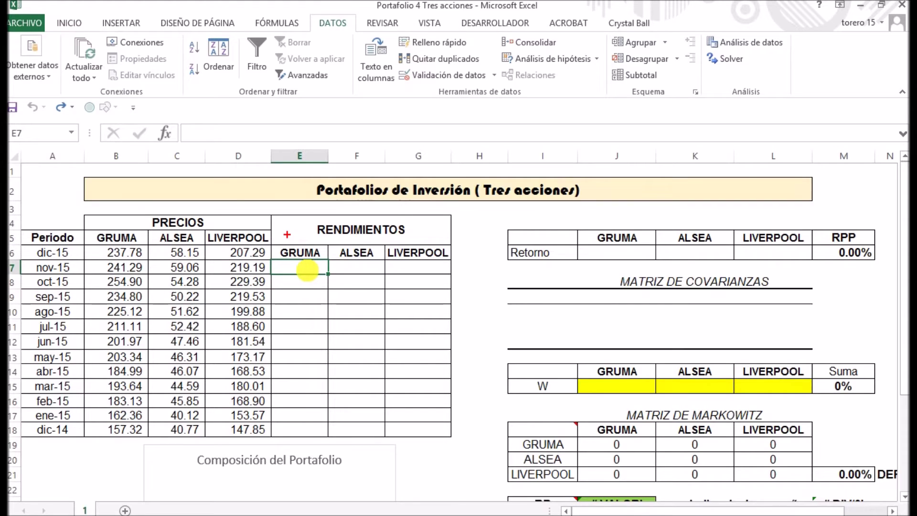
pyautogui.moveTo(276, 234)
pyautogui.mouseDown()
pyautogui.moveTo(302, 234)
pyautogui.moveTo(390, 321)
pyautogui.moveTo(436, 429)
pyautogui.moveTo(489, 482)
pyautogui.mouseUp()
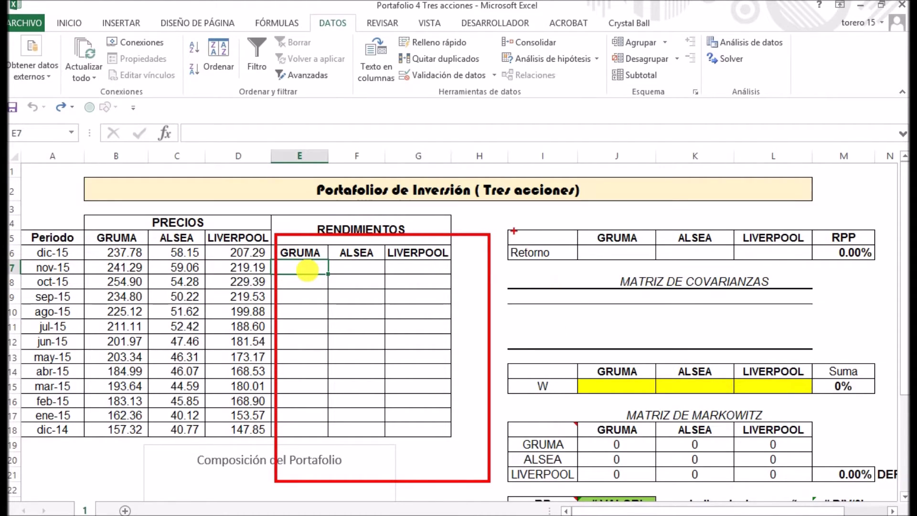
pyautogui.moveTo(510, 231)
pyautogui.mouseDown()
pyautogui.moveTo(625, 265)
pyautogui.moveTo(800, 269)
pyautogui.mouseUp()
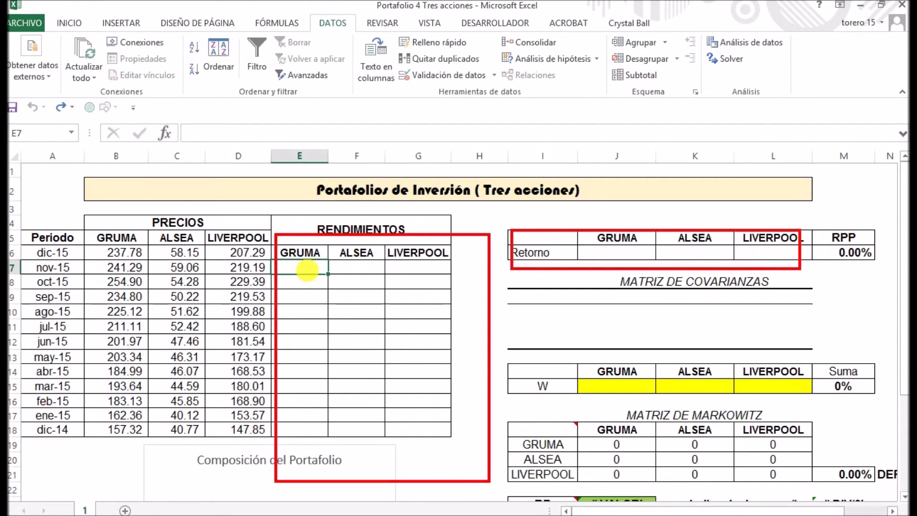
pyautogui.moveTo(816, 218)
pyautogui.mouseDown()
pyautogui.moveTo(850, 229)
pyautogui.moveTo(888, 279)
pyautogui.mouseUp()
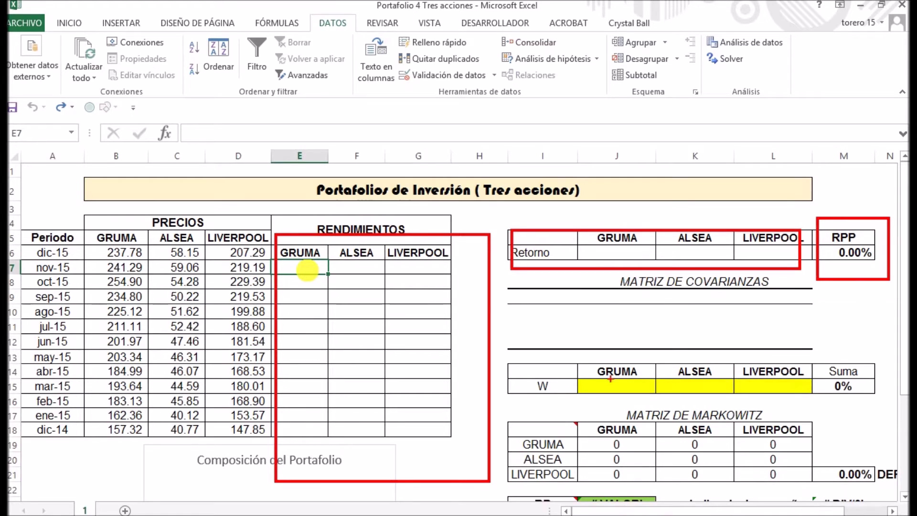
pyautogui.moveTo(572, 372)
pyautogui.mouseDown()
pyautogui.moveTo(636, 400)
pyautogui.moveTo(806, 399)
pyautogui.moveTo(815, 407)
pyautogui.mouseUp()
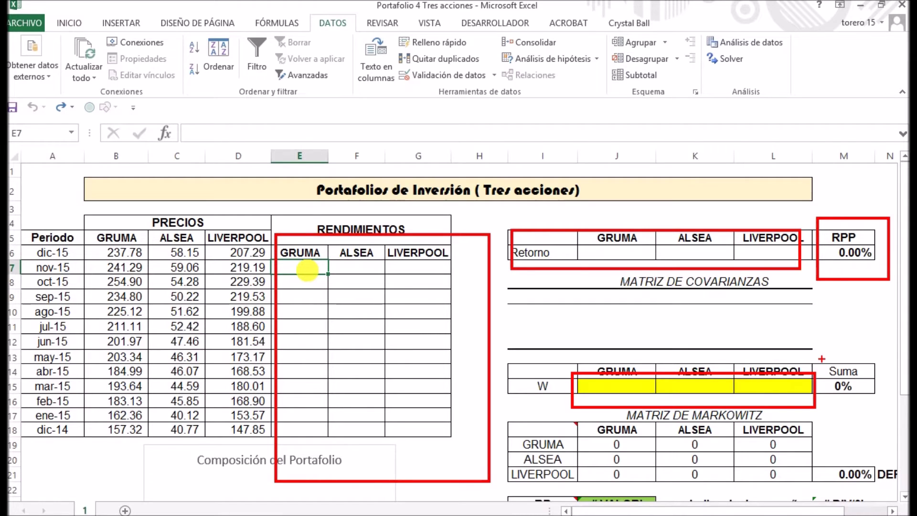
pyautogui.moveTo(821, 358); pyautogui.dragTo(876, 406)
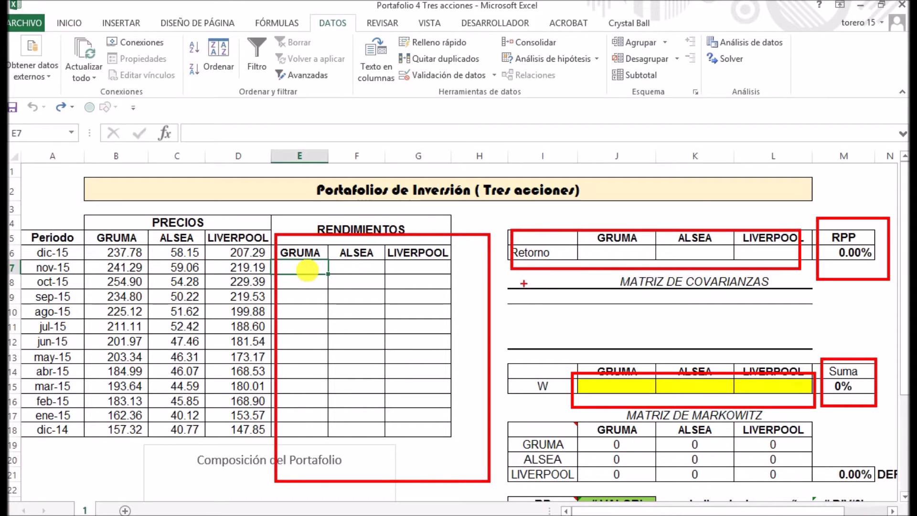
pyautogui.moveTo(517, 280)
pyautogui.mouseDown()
pyautogui.moveTo(672, 333)
pyautogui.moveTo(820, 349)
pyautogui.mouseUp()
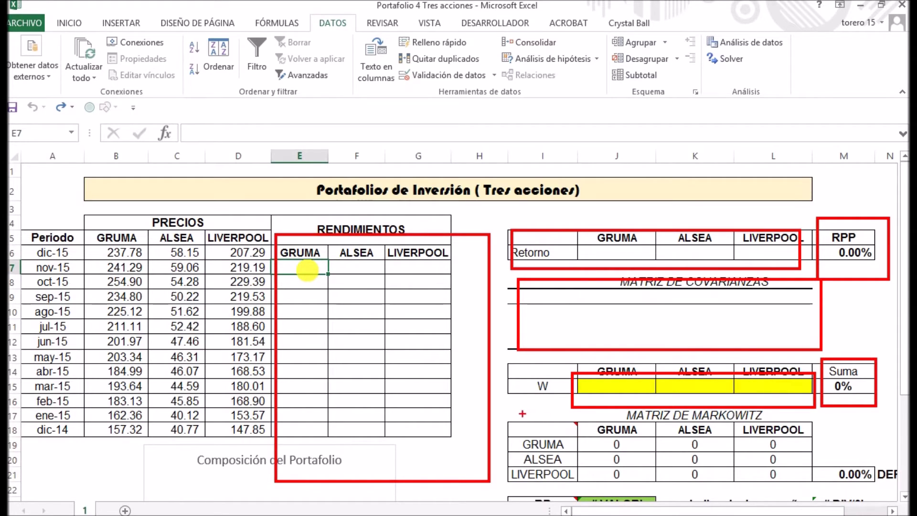
pyautogui.moveTo(519, 413); pyautogui.dragTo(810, 487)
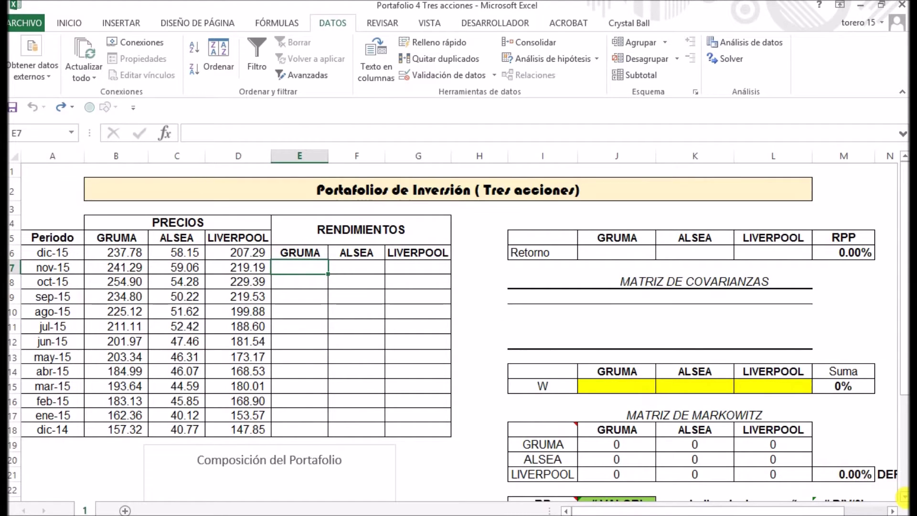
# - Read the formula comments attached to the RP and DEP cells below the Markowitz matrix
pyautogui.scroll(-3, 904, 496)
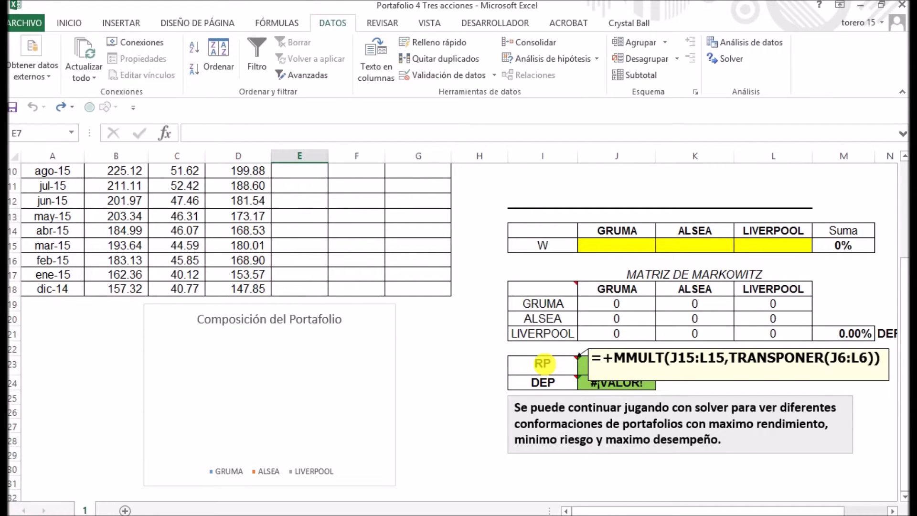
pyautogui.moveTo(564, 385)
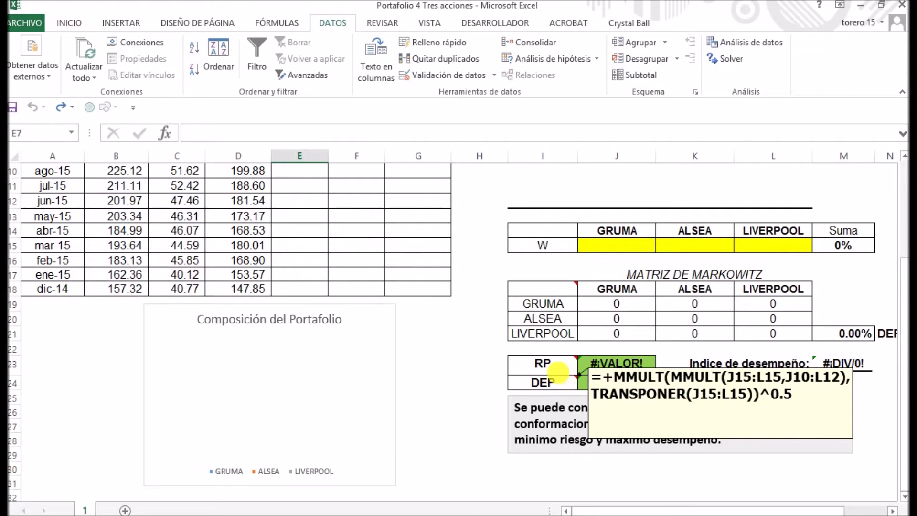
pyautogui.moveTo(556, 363)
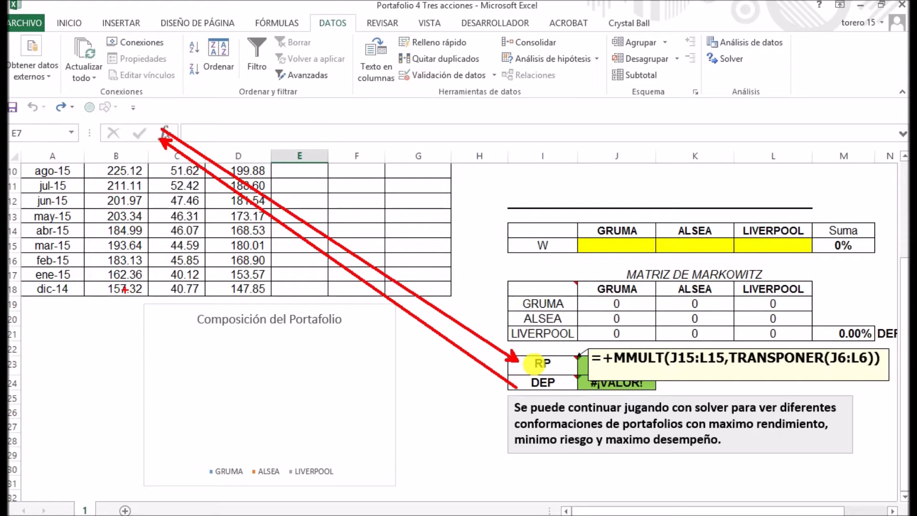
# - Examine the Indice de desempeño cell, the Solver note below it and the yellow W weight cells
pyautogui.moveTo(124, 289)
pyautogui.mouseDown()
pyautogui.moveTo(186, 304)
pyautogui.moveTo(380, 449)
pyautogui.moveTo(459, 487)
pyautogui.moveTo(444, 495)
pyautogui.mouseUp()
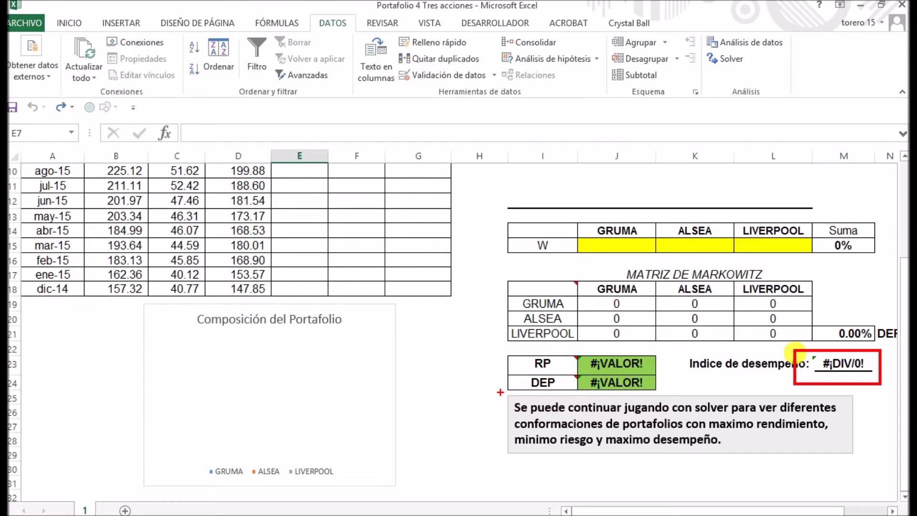
pyautogui.moveTo(500, 392)
pyautogui.mouseDown()
pyautogui.moveTo(553, 420)
pyautogui.moveTo(779, 490)
pyautogui.moveTo(855, 500)
pyautogui.moveTo(890, 480)
pyautogui.mouseUp()
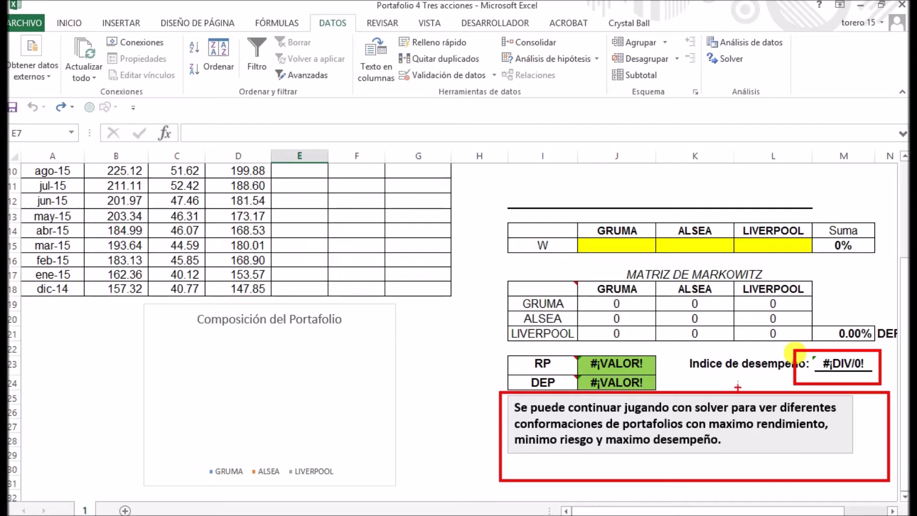
pyautogui.moveTo(561, 234); pyautogui.dragTo(822, 264)
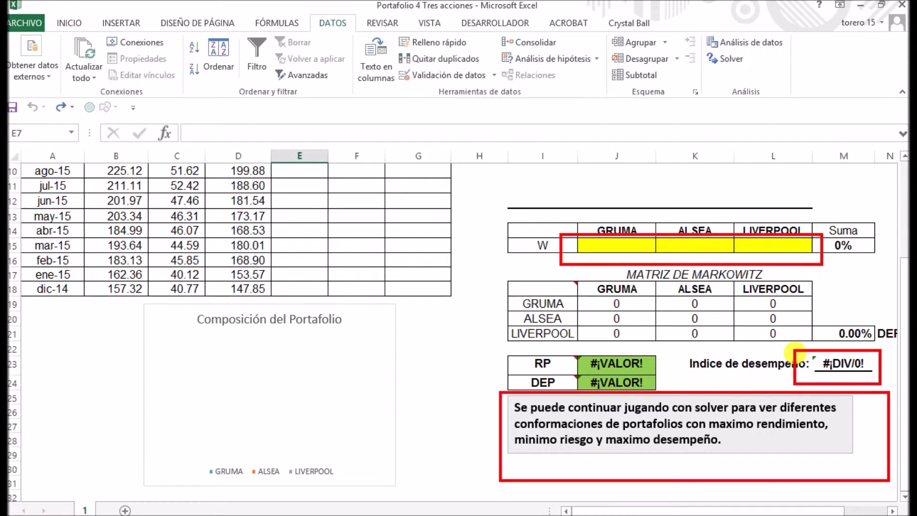
pyautogui.press('Escape')
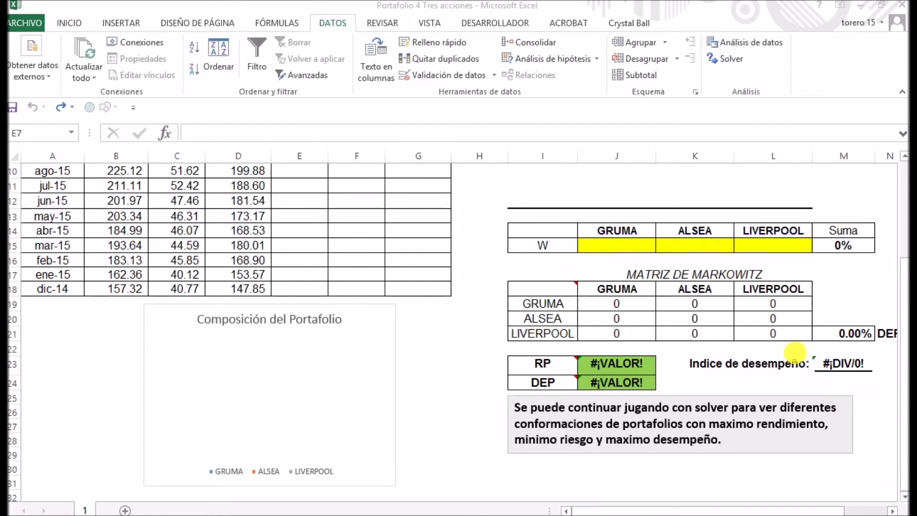
# - Enter the logarithmic return formula =LN(B6/B7) for GRUMA in cell E7 of the RENDIMIENTOS table
pyautogui.moveTo(899, 310); pyautogui.dragTo(892, 180)
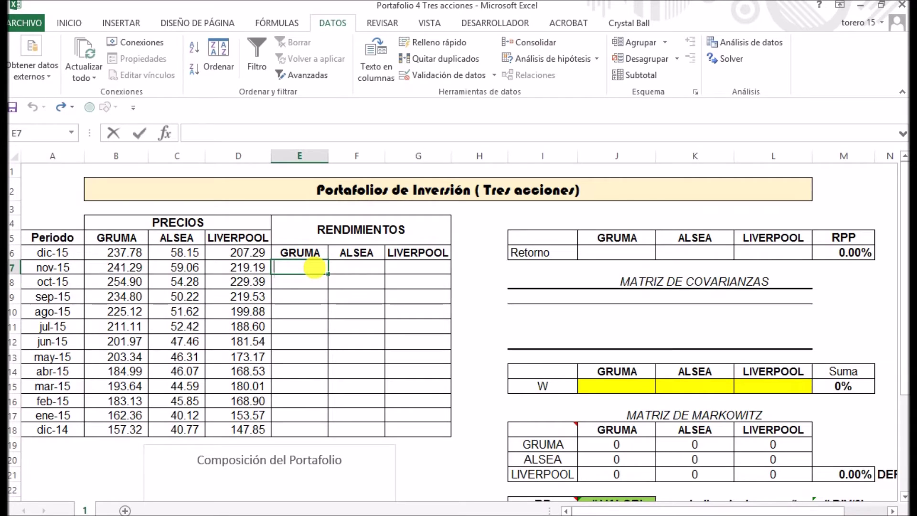
pyautogui.write('=ln')
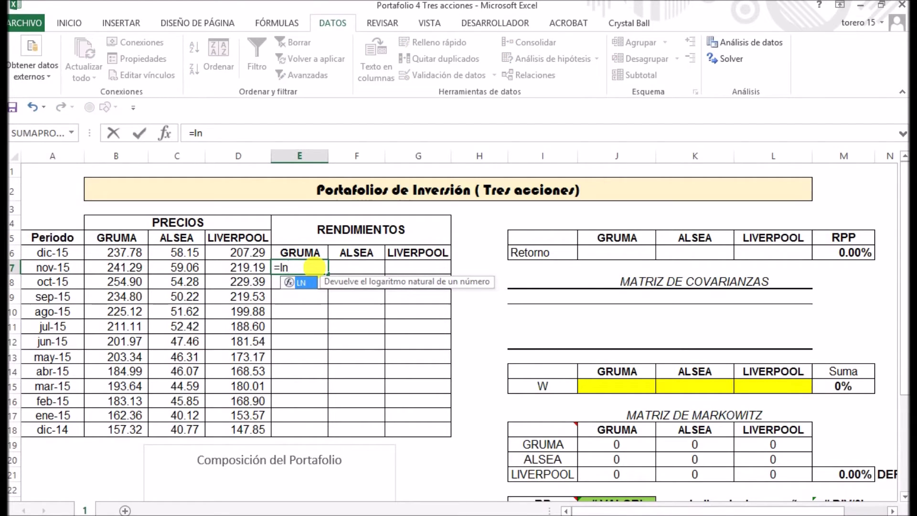
pyautogui.write('(')
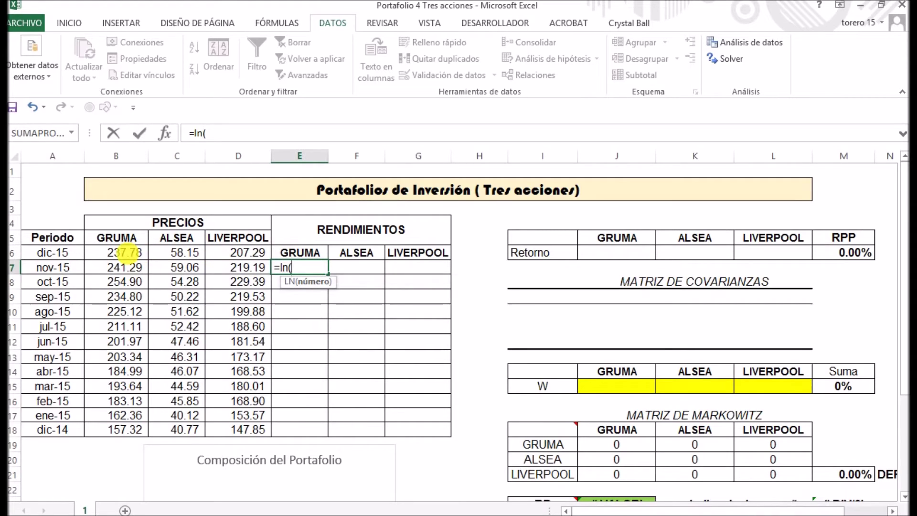
pyautogui.click(126, 252)
pyautogui.write('/')
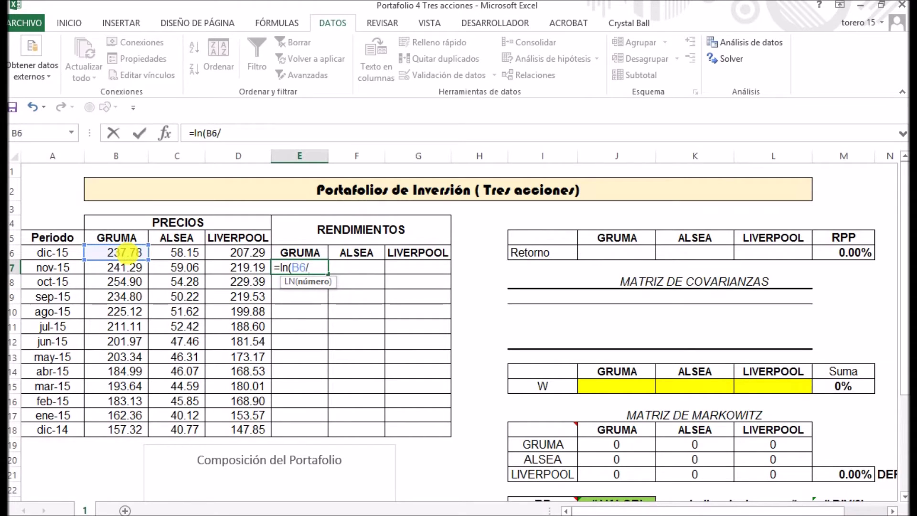
pyautogui.click(125, 267)
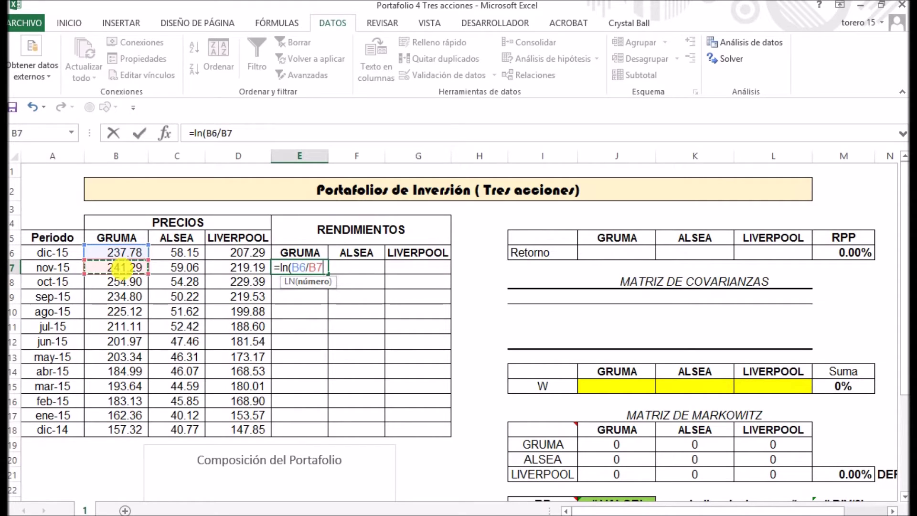
pyautogui.press('Return')
# - Copy the E7 return formula across to ALSEA and LIVERPOOL and down to row 18, filling E7:G18
pyautogui.click(300, 267)
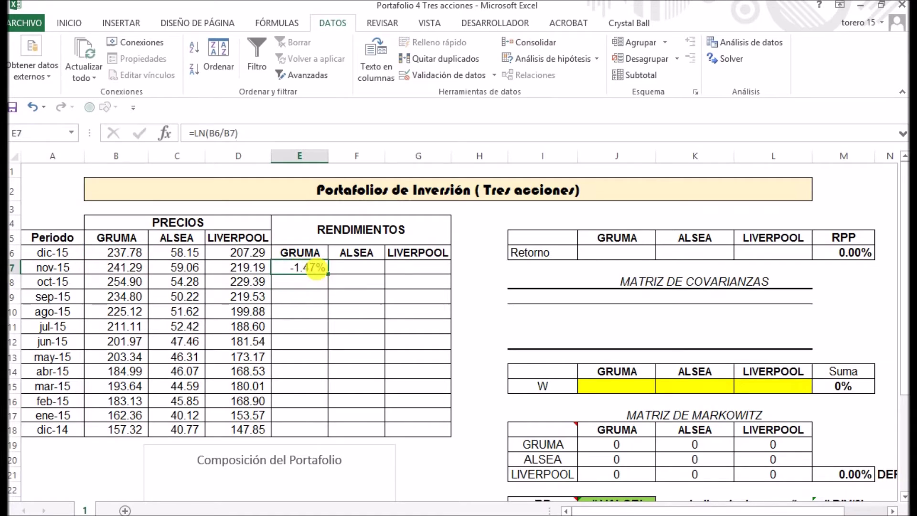
pyautogui.moveTo(327, 274); pyautogui.dragTo(444, 273)
pyautogui.doubleClick(451, 275)
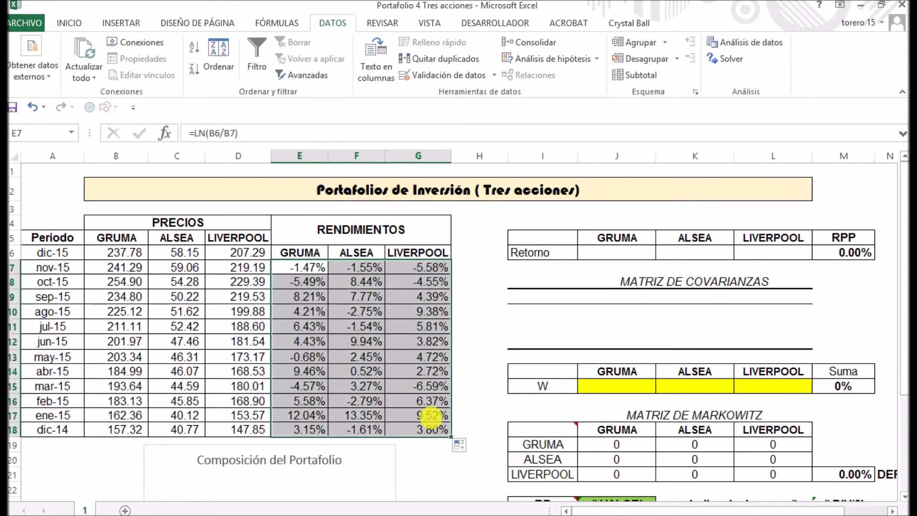
pyautogui.click(432, 415)
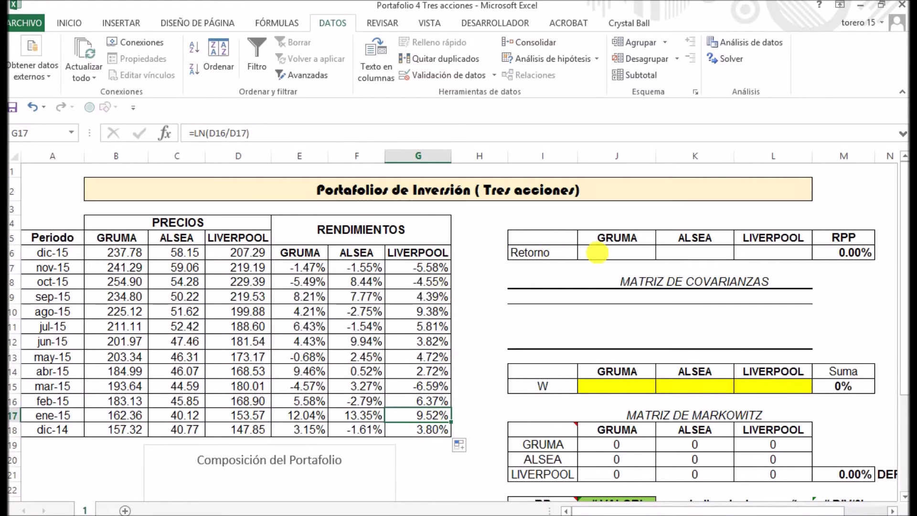
# - Calculate GRUMA's average return in the Retorno row, cell J6, with =PROMEDIO(E7:E18)
pyautogui.click(605, 252)
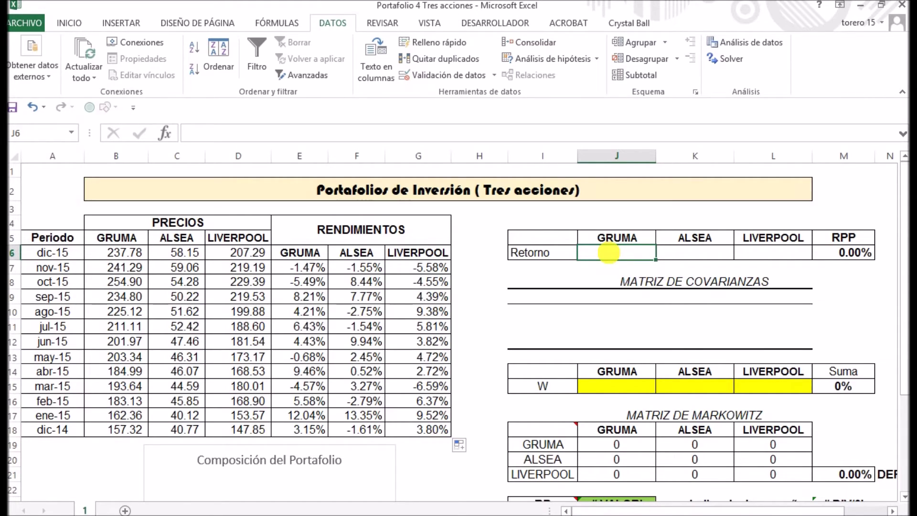
pyautogui.write('=')
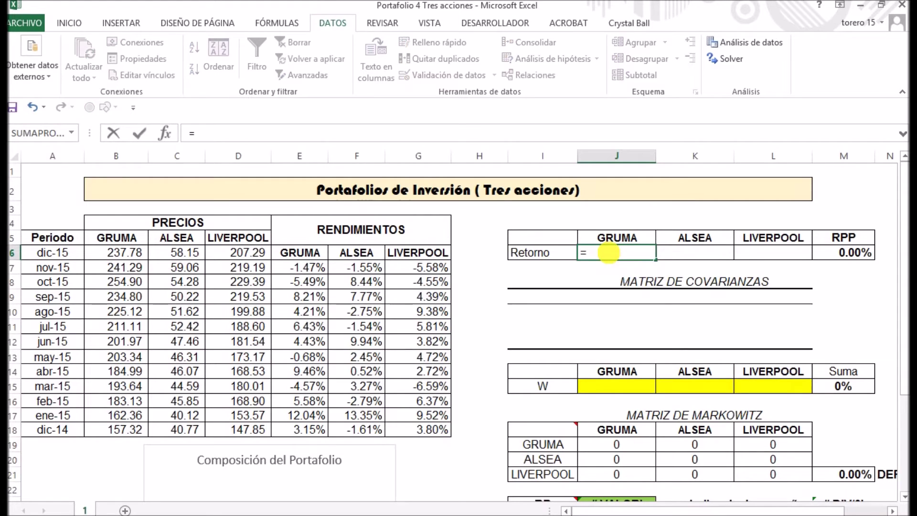
pyautogui.write('pro')
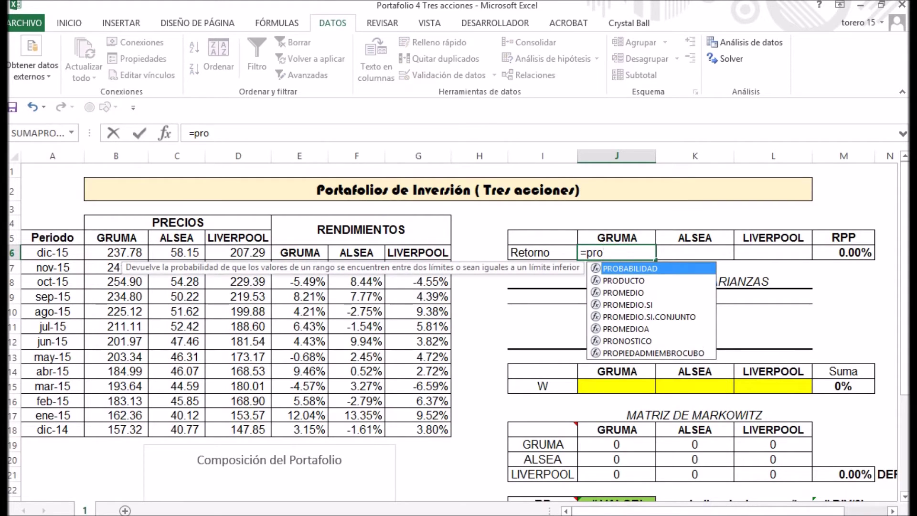
pyautogui.click(627, 292)
pyautogui.doubleClick(627, 292)
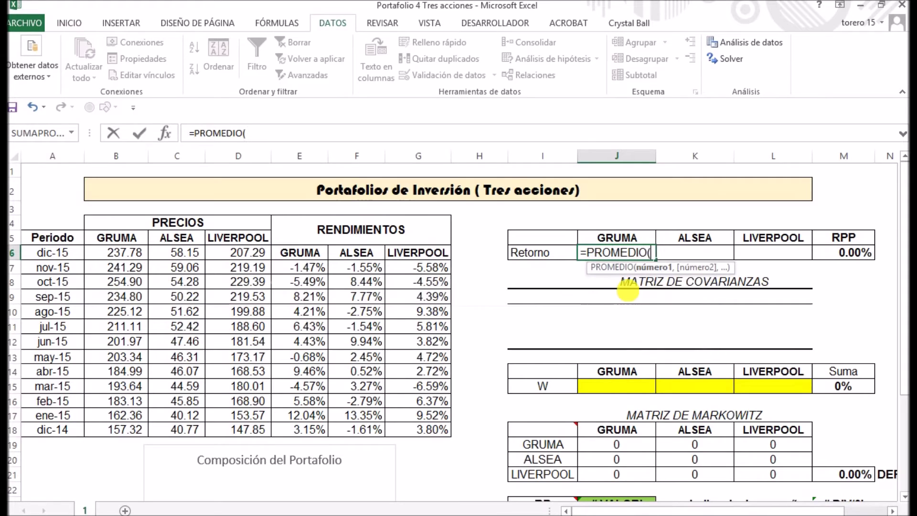
pyautogui.click(308, 268)
pyautogui.moveTo(308, 268); pyautogui.dragTo(311, 431)
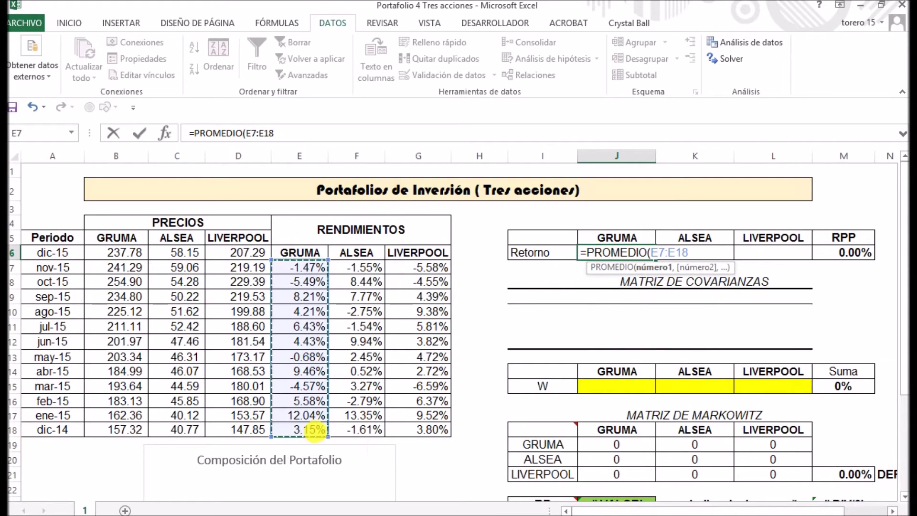
pyautogui.press('Return')
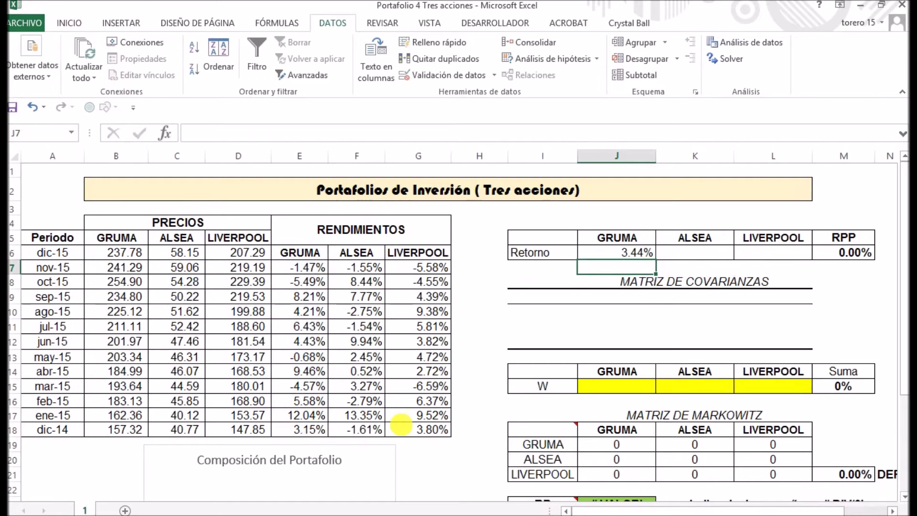
# - Copy the J6 average formula to K6:L6 for ALSEA and LIVERPOOL, and inspect the RPP formula in M6
pyautogui.click(603, 255)
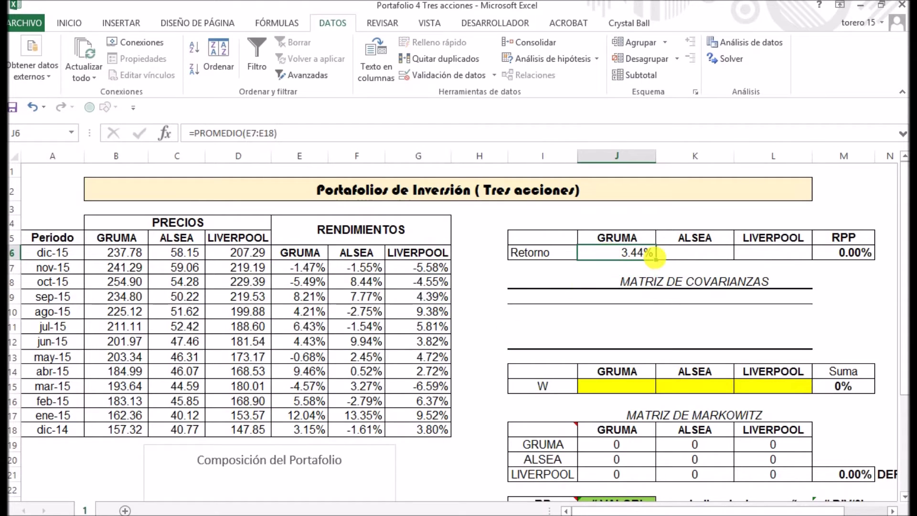
pyautogui.moveTo(656, 259); pyautogui.dragTo(812, 260)
pyautogui.click(846, 253)
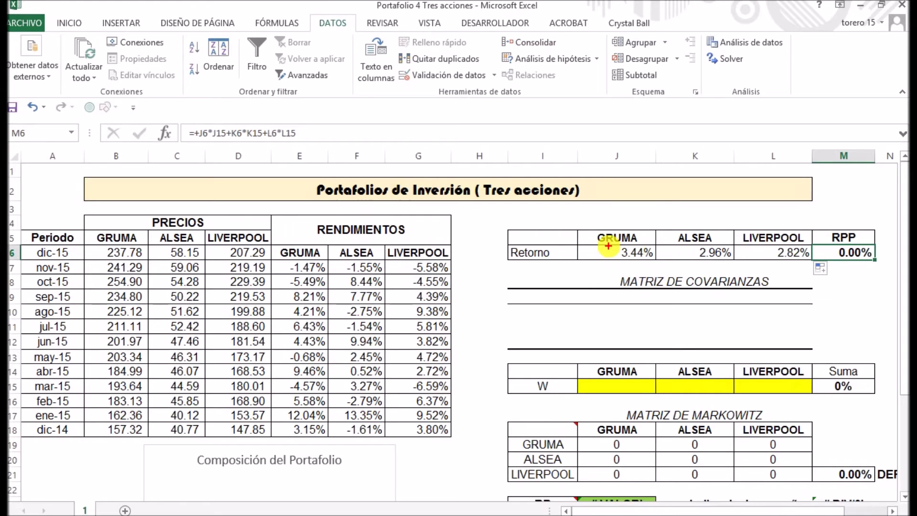
pyautogui.moveTo(573, 240)
pyautogui.mouseDown()
pyautogui.moveTo(753, 271)
pyautogui.moveTo(817, 270)
pyautogui.mouseUp()
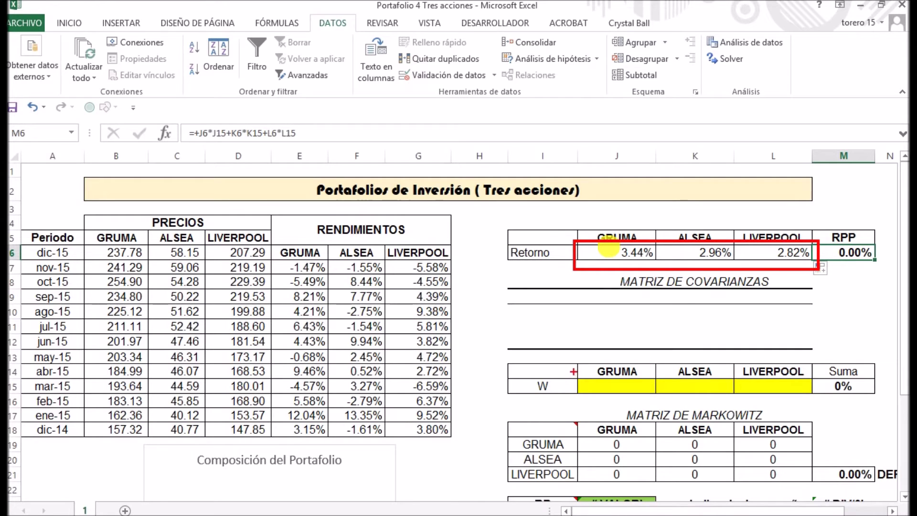
pyautogui.moveTo(574, 371)
pyautogui.mouseDown()
pyautogui.moveTo(711, 399)
pyautogui.moveTo(813, 398)
pyautogui.mouseUp()
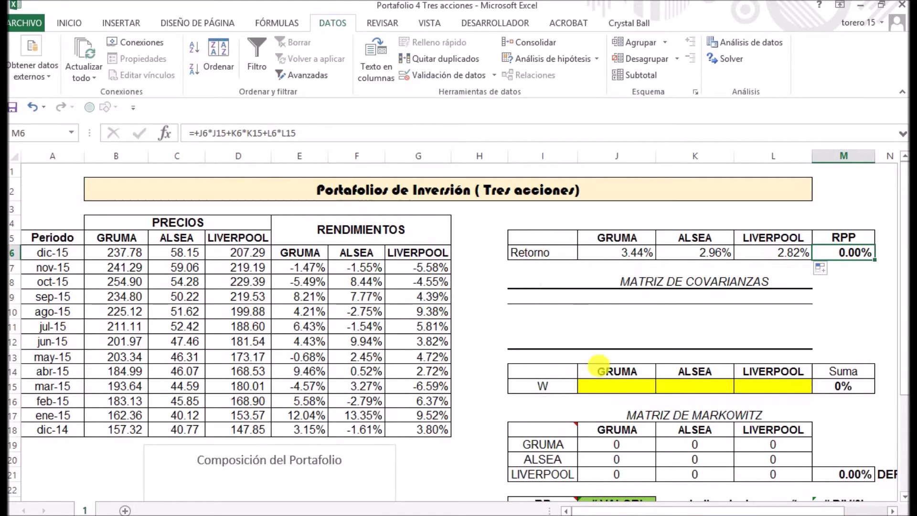
# - Set the W weights to 20% for GRUMA, 50% for ALSEA and 30% for LIVERPOOL, and check the Suma formula in M15
pyautogui.click(615, 386)
pyautogui.write('20')
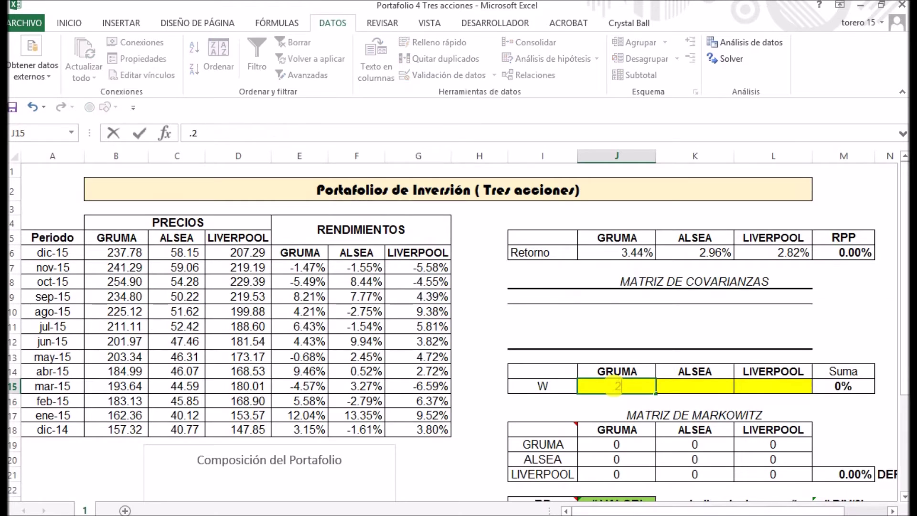
pyautogui.press('Tab')
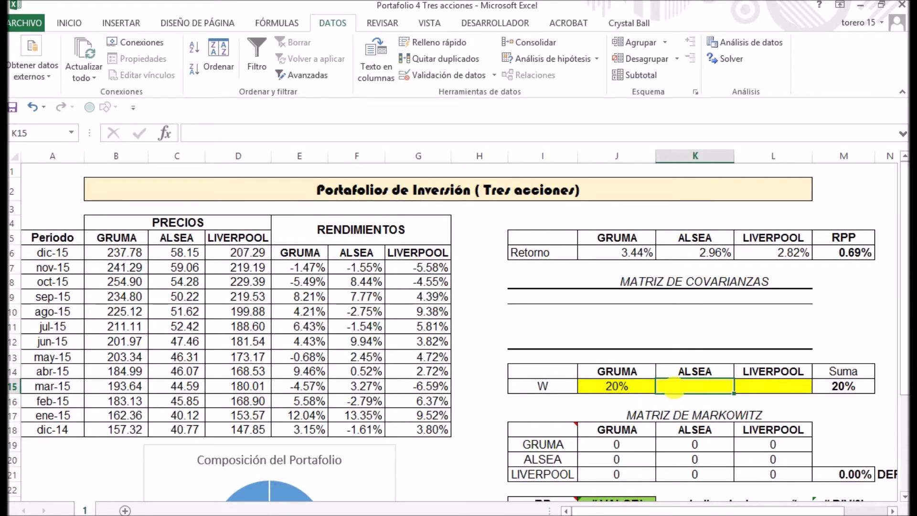
pyautogui.write('.50')
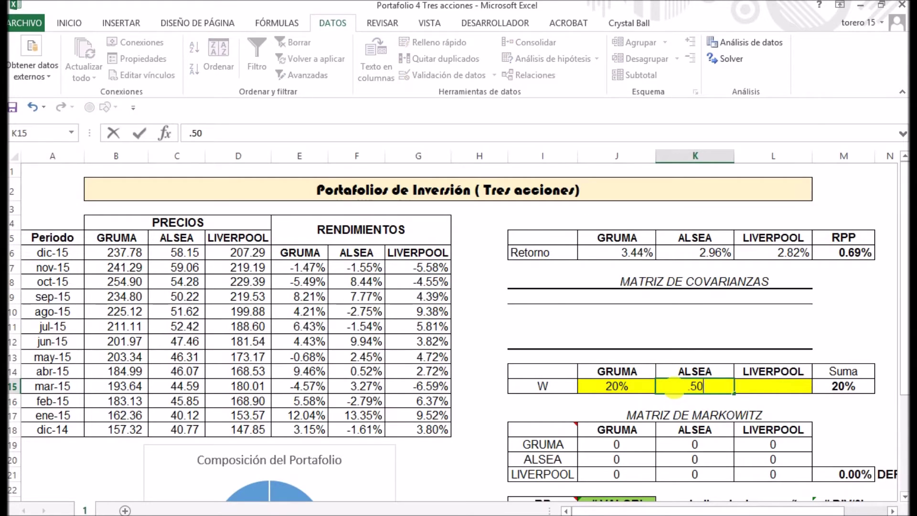
pyautogui.press('Tab')
pyautogui.write('.3')
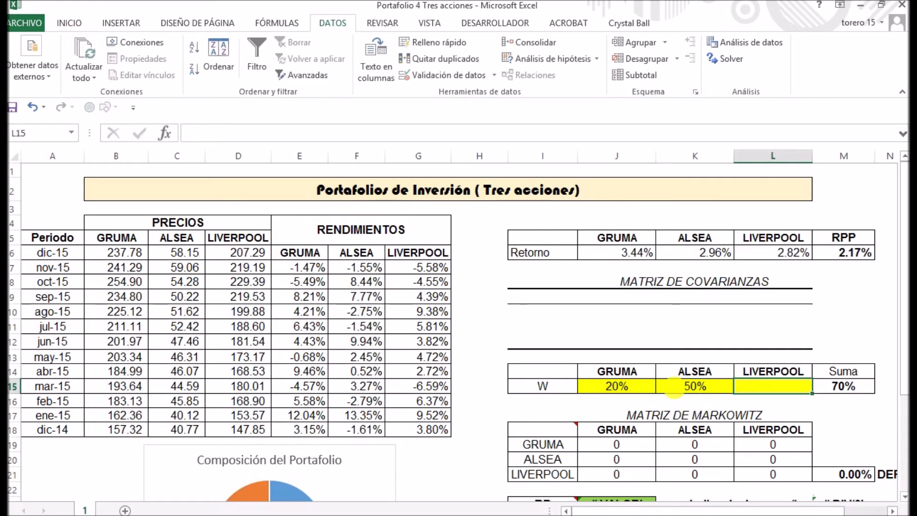
pyautogui.press('Return')
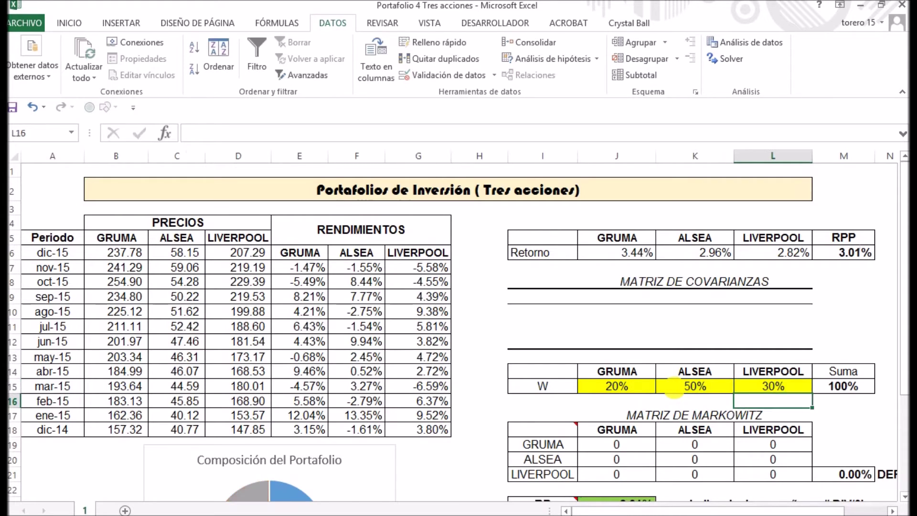
pyautogui.click(845, 386)
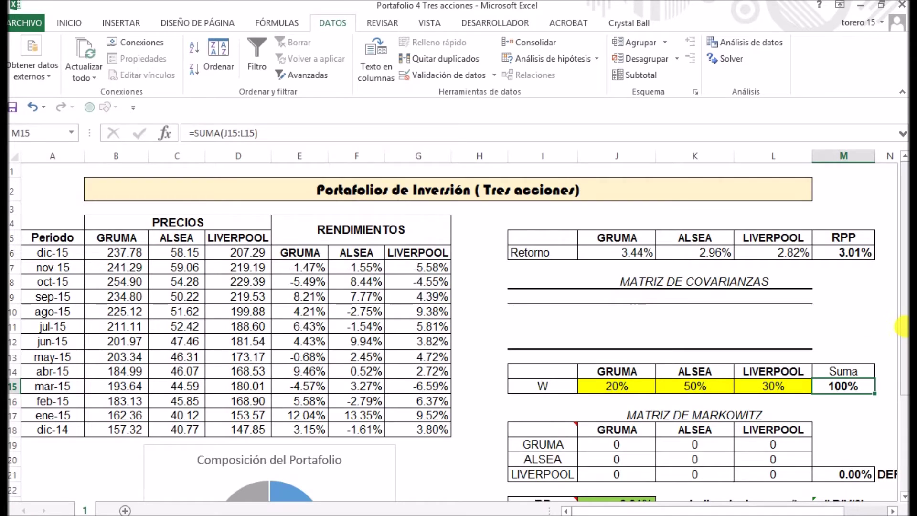
# - Start a Covarianza data analysis with the returns and their headings in $E$6:$G$18 as the input range
pyautogui.moveTo(905, 321); pyautogui.dragTo(905, 354)
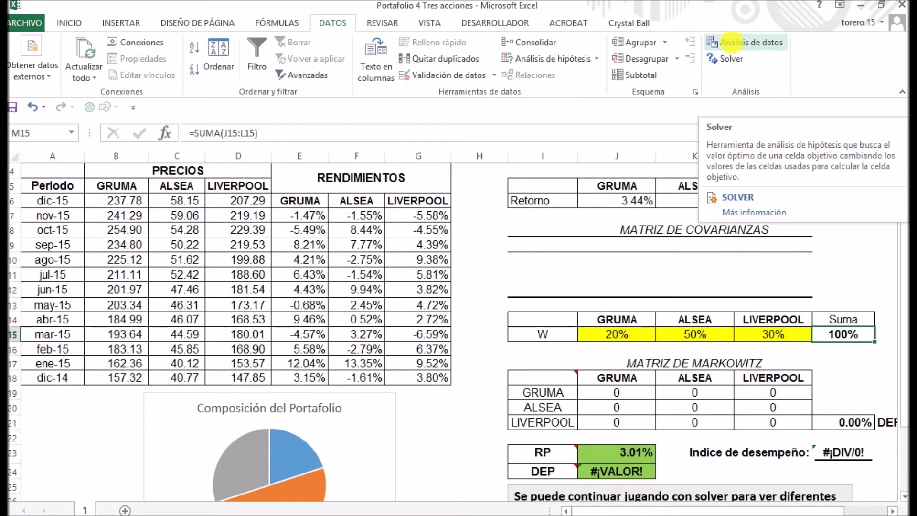
pyautogui.click(731, 42)
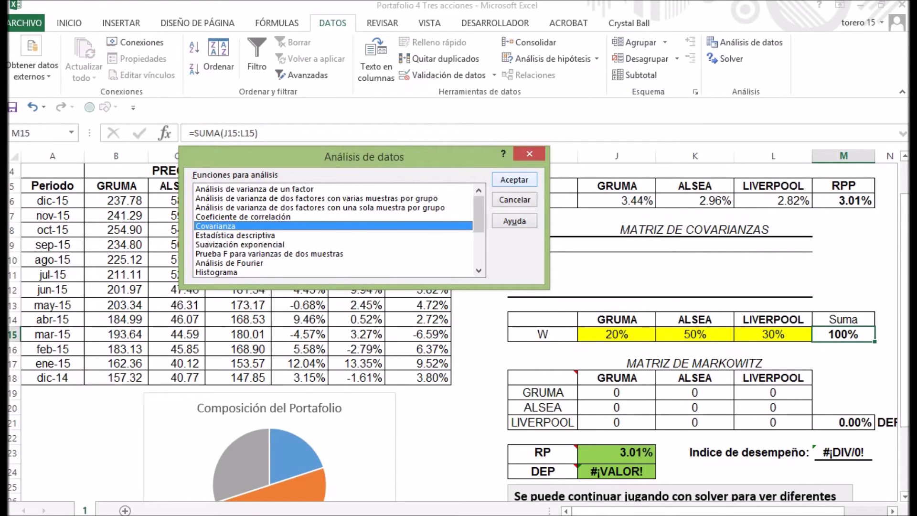
pyautogui.click(515, 179)
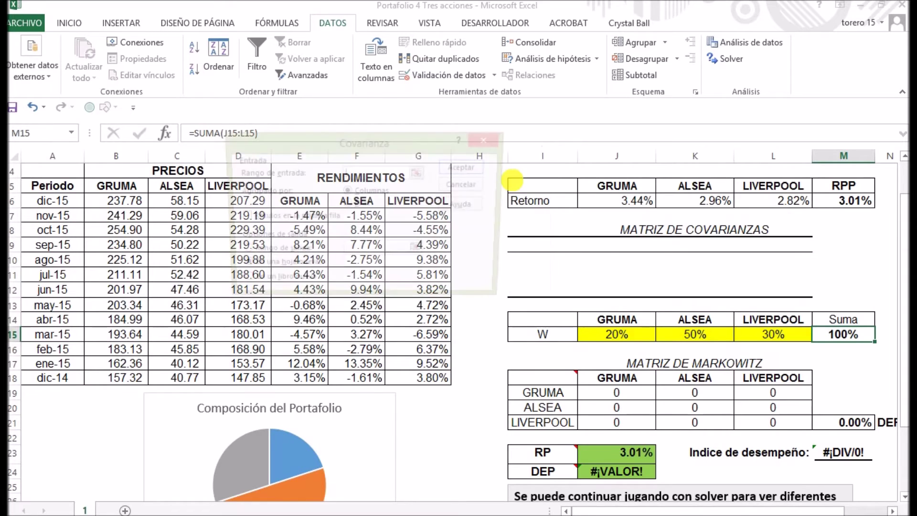
pyautogui.moveTo(363, 141); pyautogui.dragTo(621, 134)
pyautogui.moveTo(305, 201); pyautogui.dragTo(432, 380)
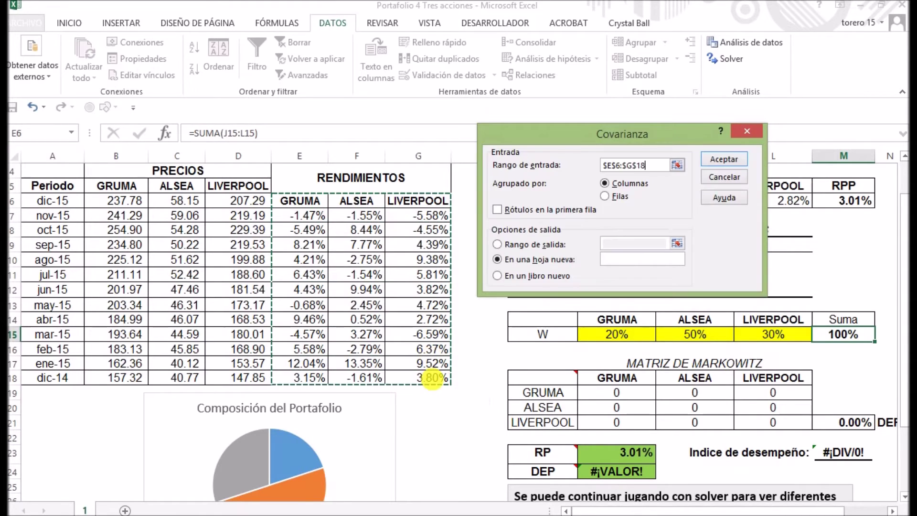
# - Run the covariance analysis with labels in the first row and the output range $I$9:$L$12 under MATRIZ DE COVARIANZAS
pyautogui.moveTo(536, 125); pyautogui.dragTo(259, 131)
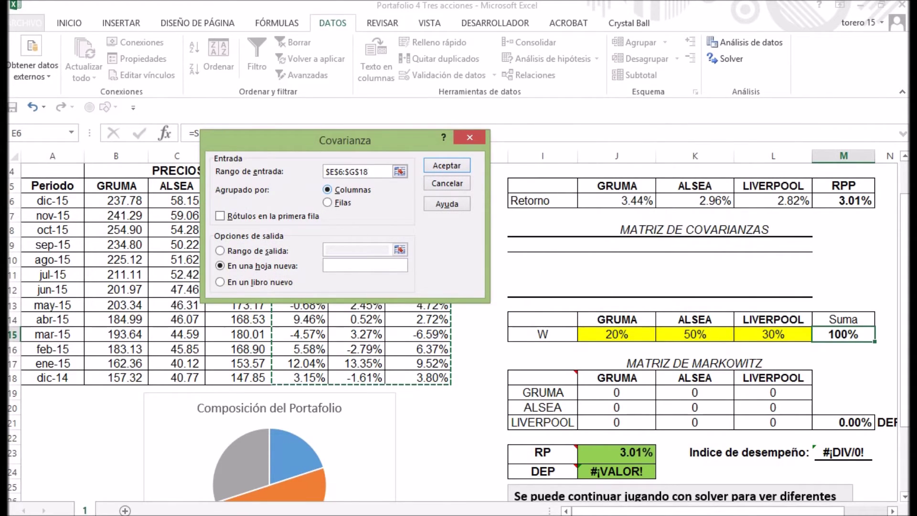
pyautogui.hotkey('alt', 'r')
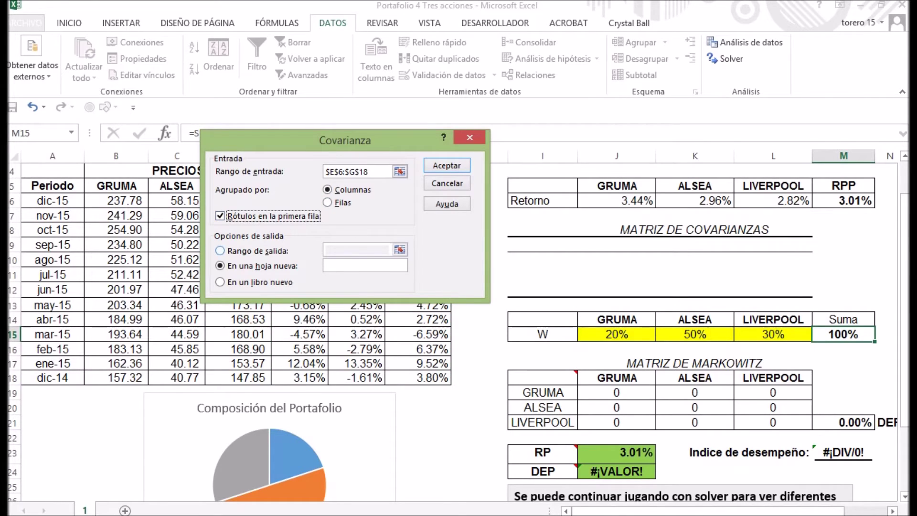
pyautogui.hotkey('alt', 's')
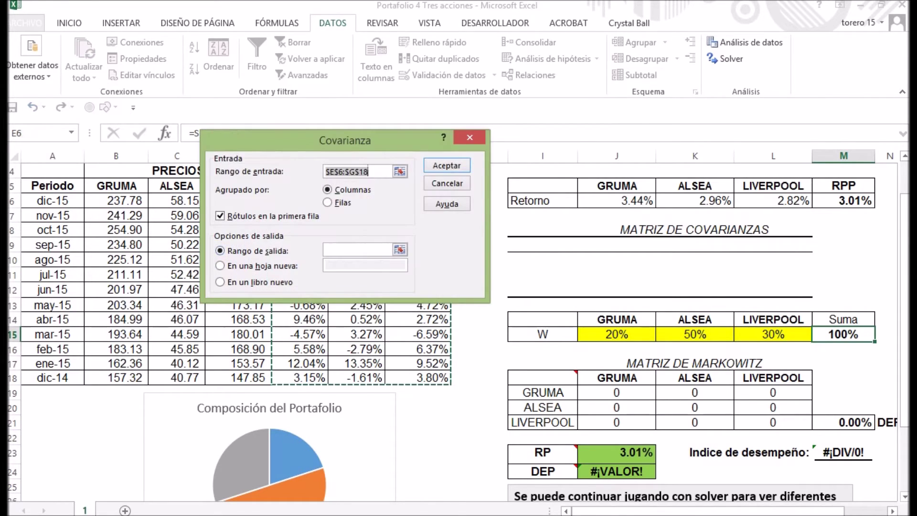
pyautogui.moveTo(345, 140); pyautogui.dragTo(292, 139)
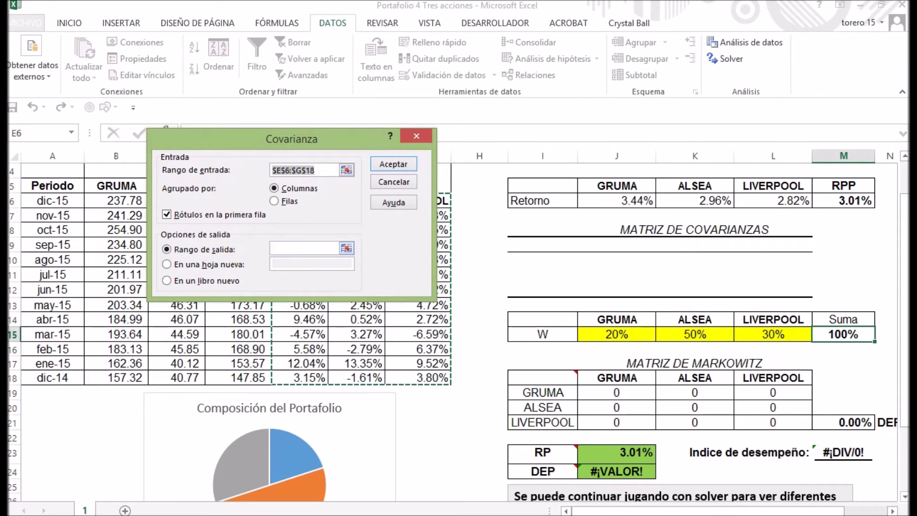
pyautogui.click(346, 247)
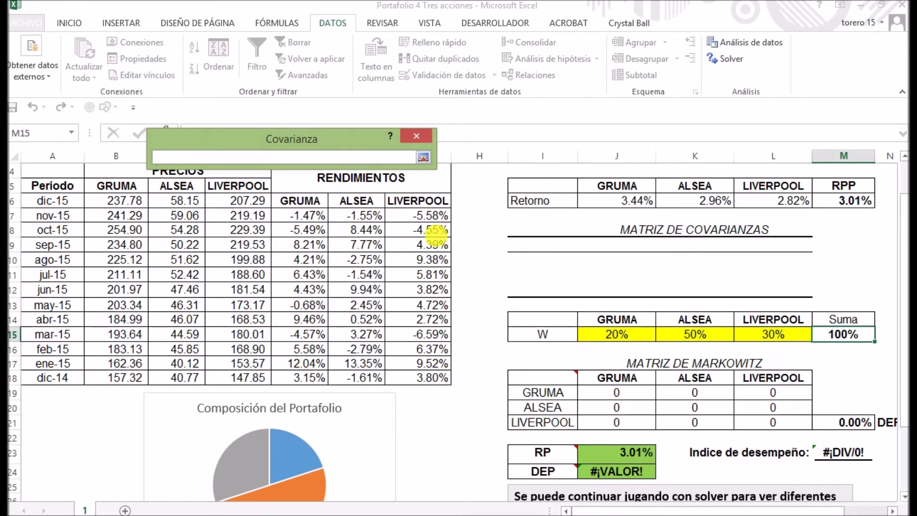
pyautogui.click(517, 241)
pyautogui.moveTo(517, 241); pyautogui.dragTo(772, 290)
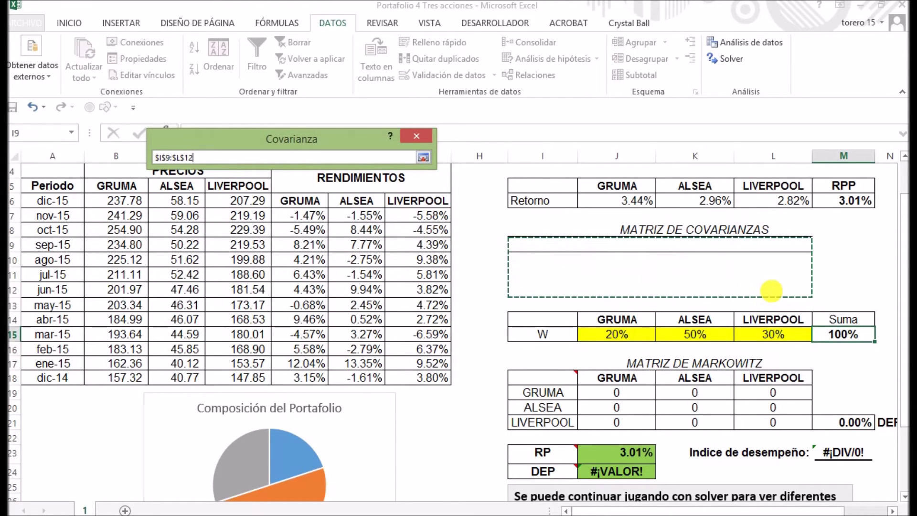
pyautogui.press('Return')
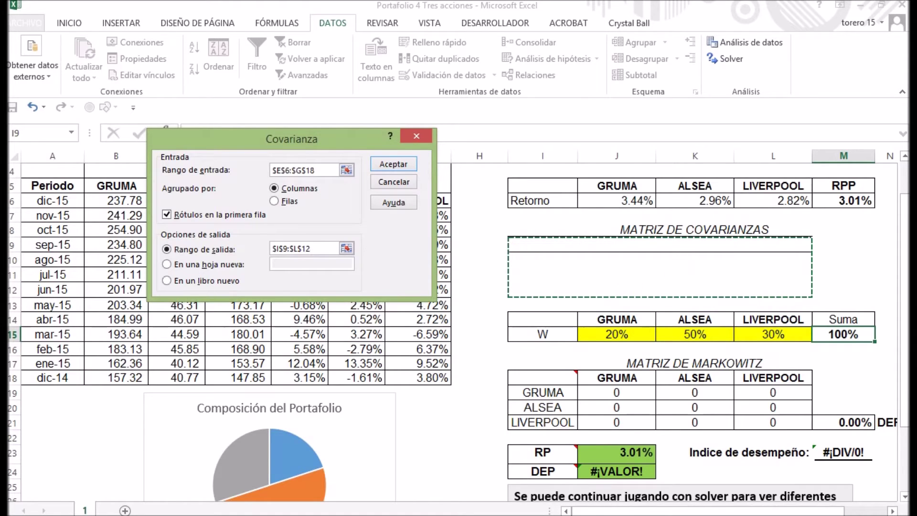
pyautogui.click(389, 165)
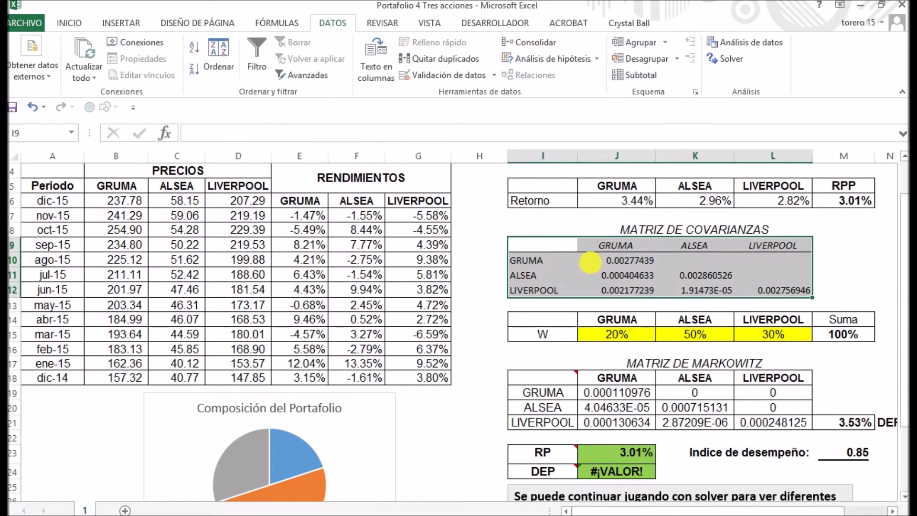
# - Examine the covariance matrix: the variance formulas on the diagonal and the covariances between stocks in J11, J12 and K12
pyautogui.click(614, 260)
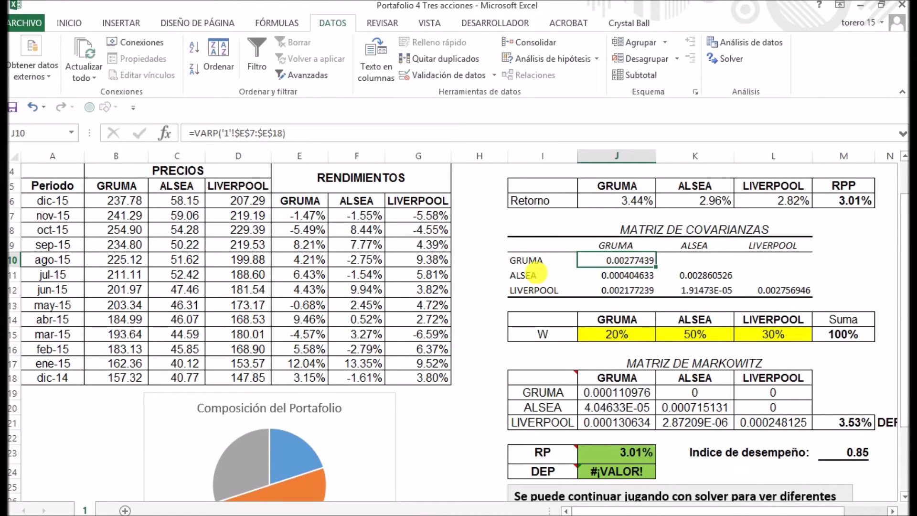
pyautogui.press('Right')
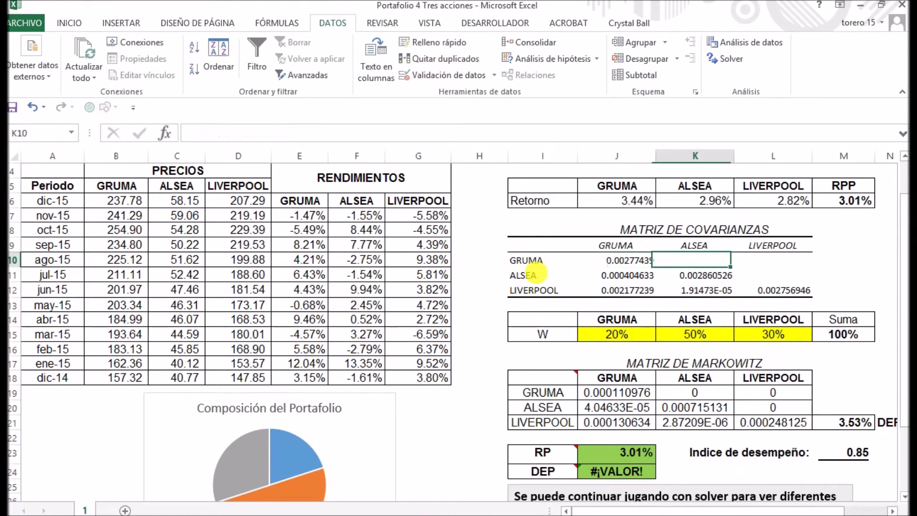
pyautogui.press('Down')
pyautogui.press('Right')
pyautogui.press('Down')
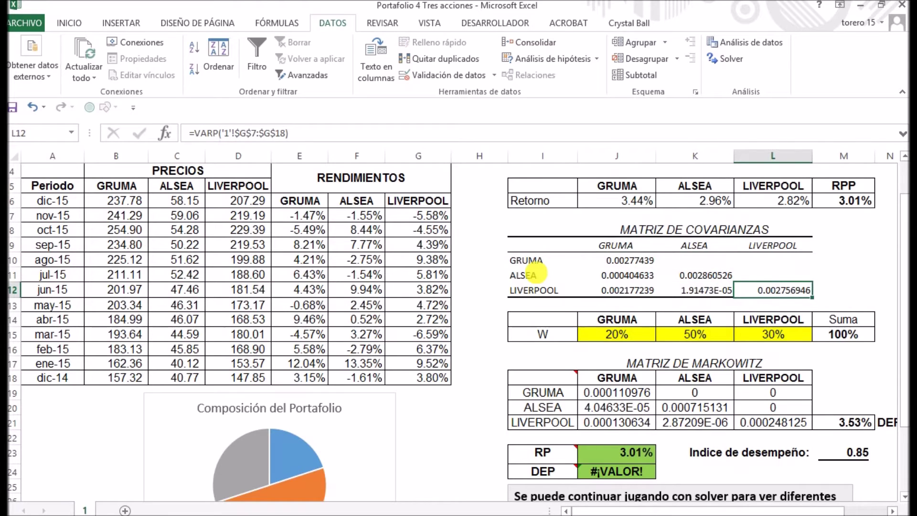
pyautogui.press('Left')
pyautogui.press('Left')
pyautogui.press('Up')
pyautogui.press('Down')
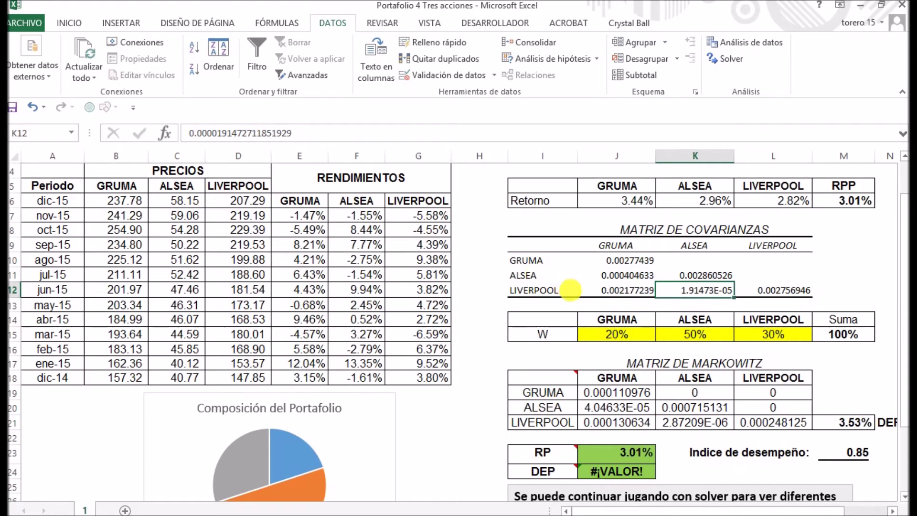
pyautogui.click(613, 275)
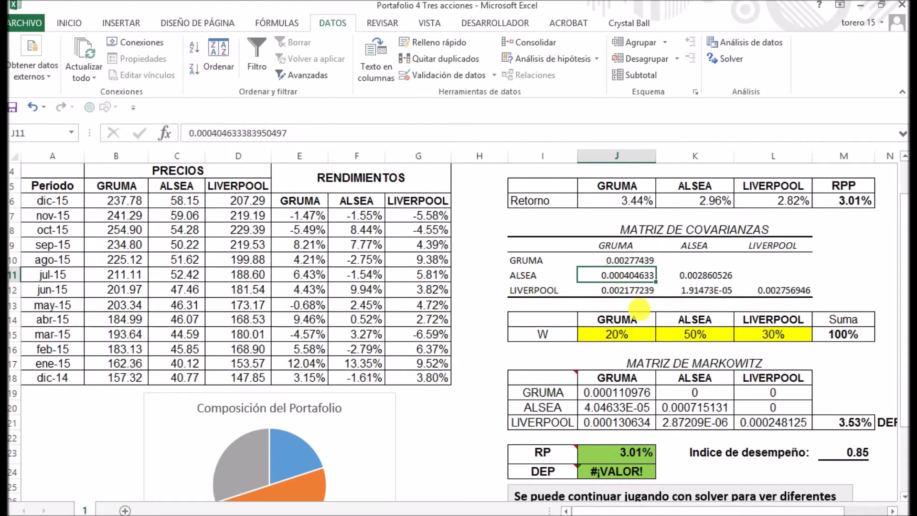
pyautogui.click(628, 292)
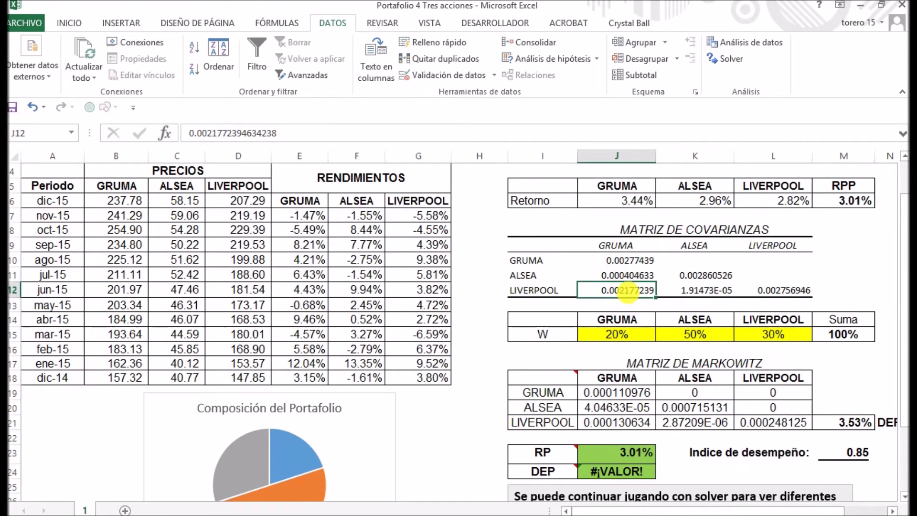
pyautogui.click(693, 290)
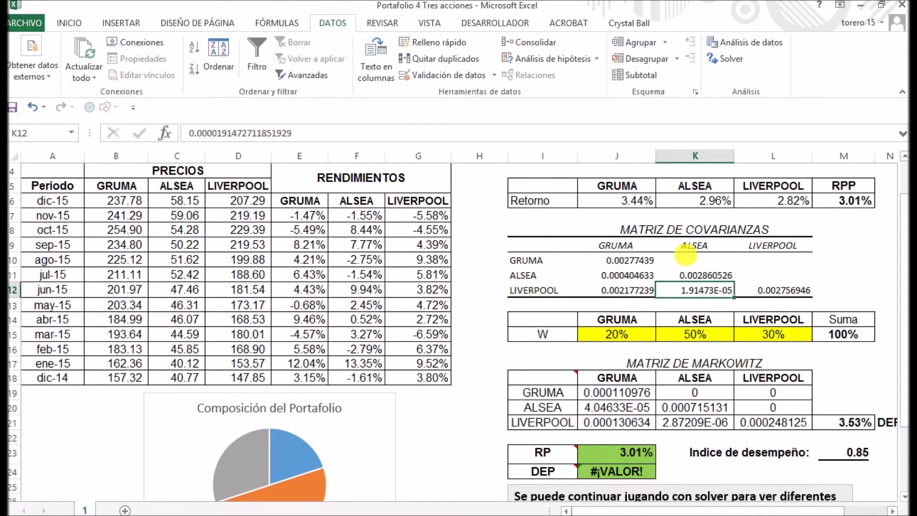
# - Fill the GRUMA–ALSEA covariance in K10 with the reference +J11, mirroring the value below the diagonal
pyautogui.click(694, 261)
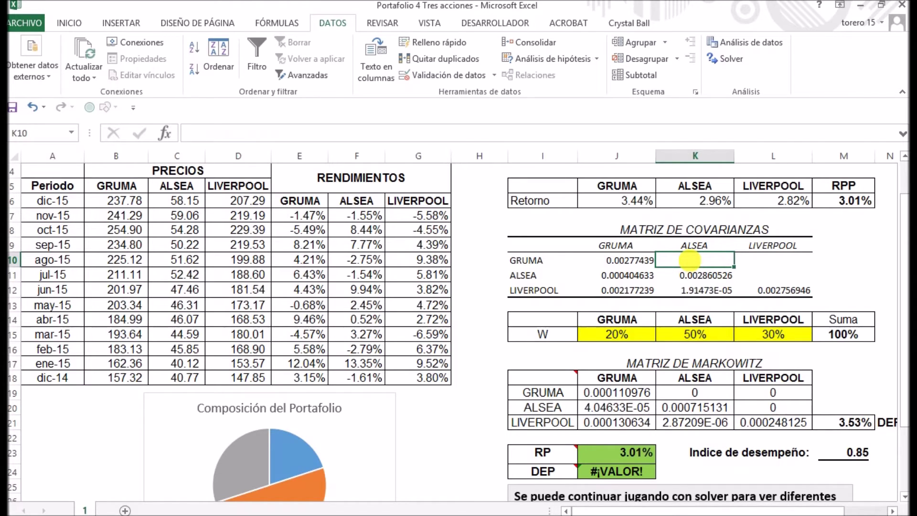
pyautogui.write('+')
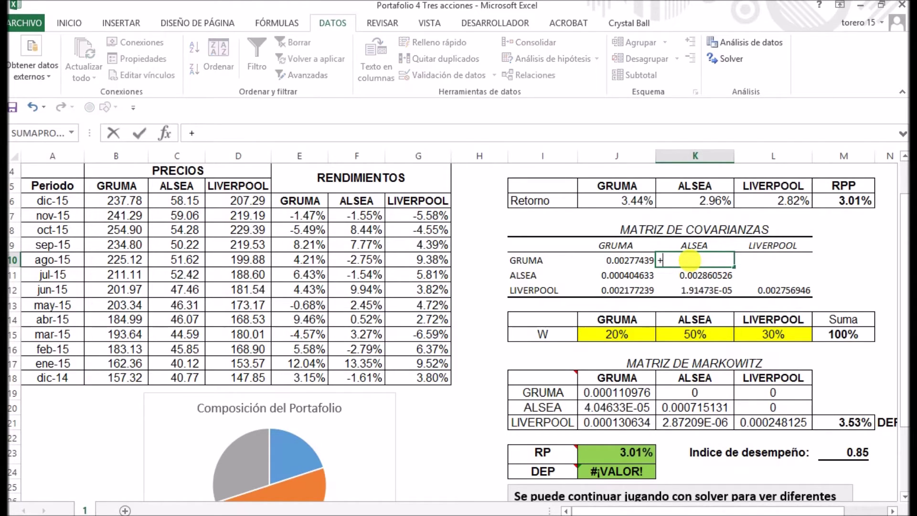
pyautogui.click(632, 276)
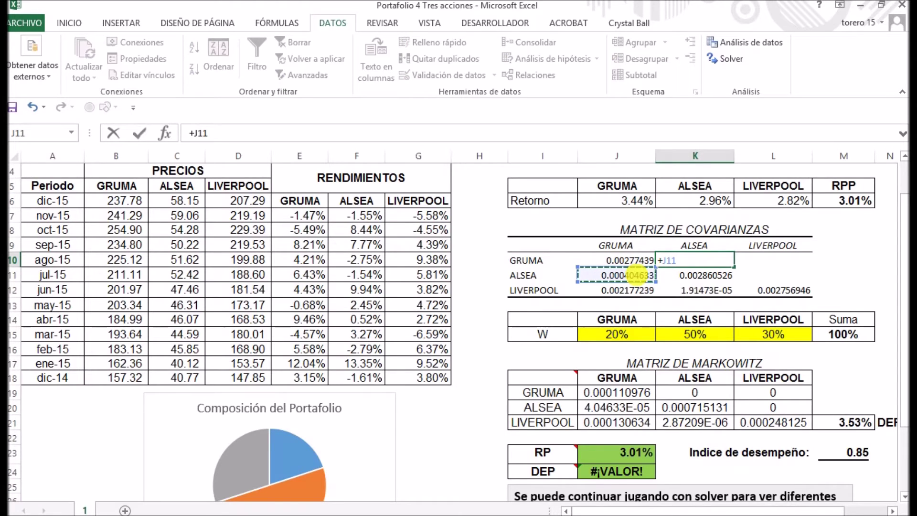
pyautogui.press('Return')
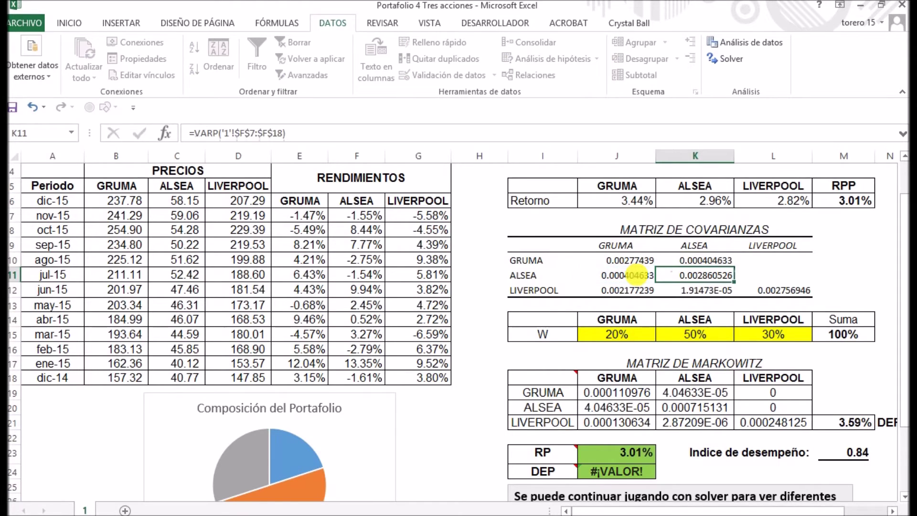
# - Complete the LIVERPOOL column of the covariance matrix by referencing +J12 in L10 and +K12 in L11
pyautogui.click(759, 261)
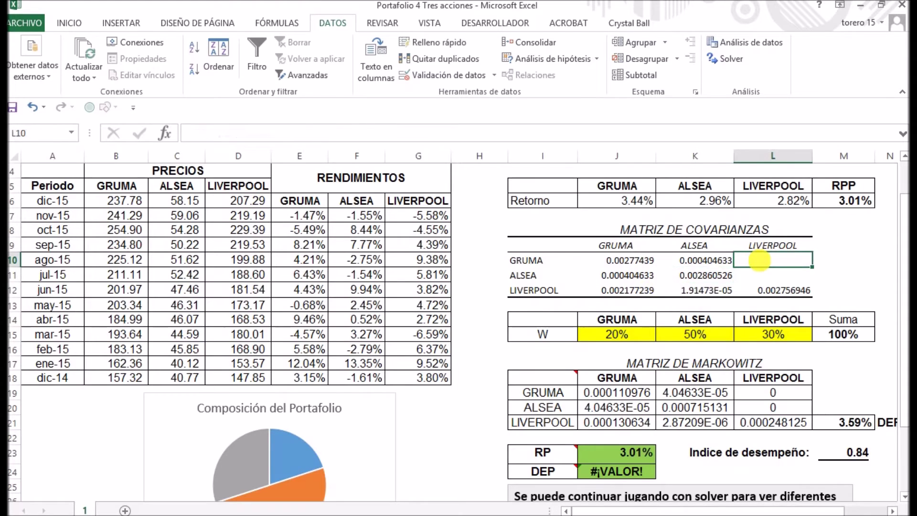
pyautogui.write('+')
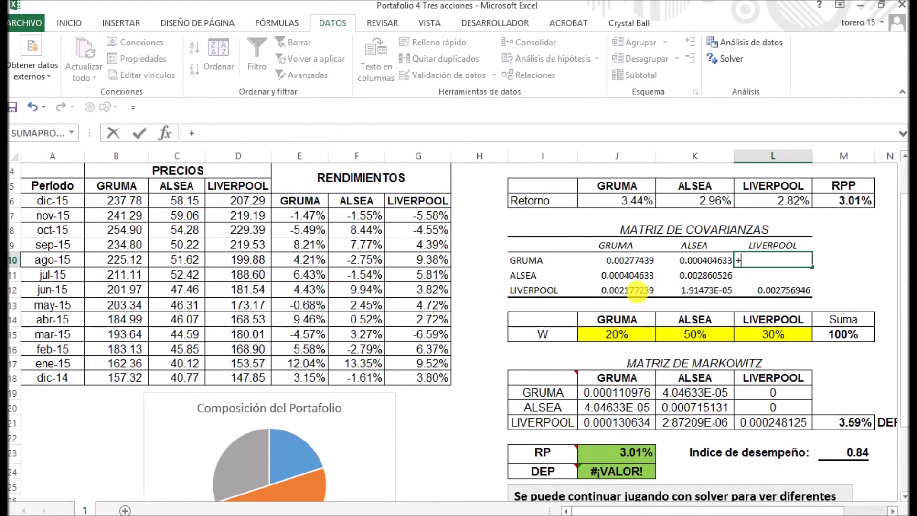
pyautogui.click(638, 291)
pyautogui.press('Return')
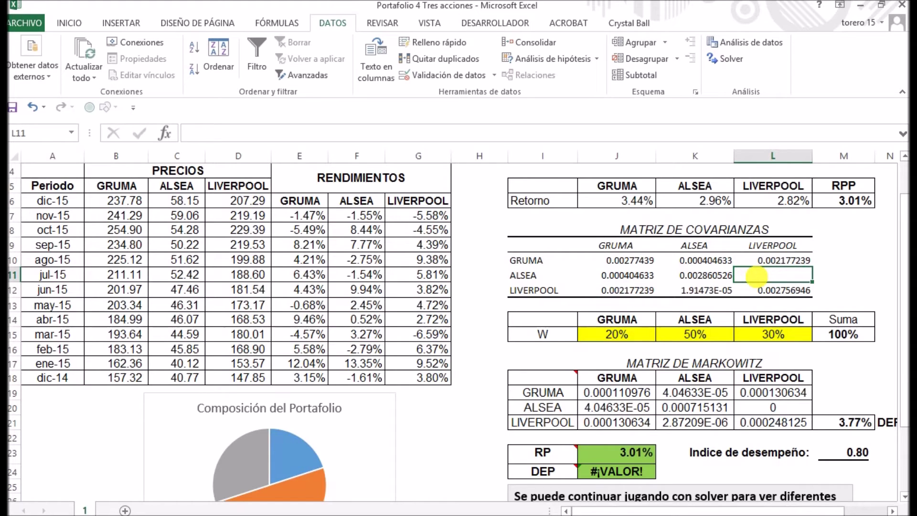
pyautogui.write('+')
pyautogui.click(717, 290)
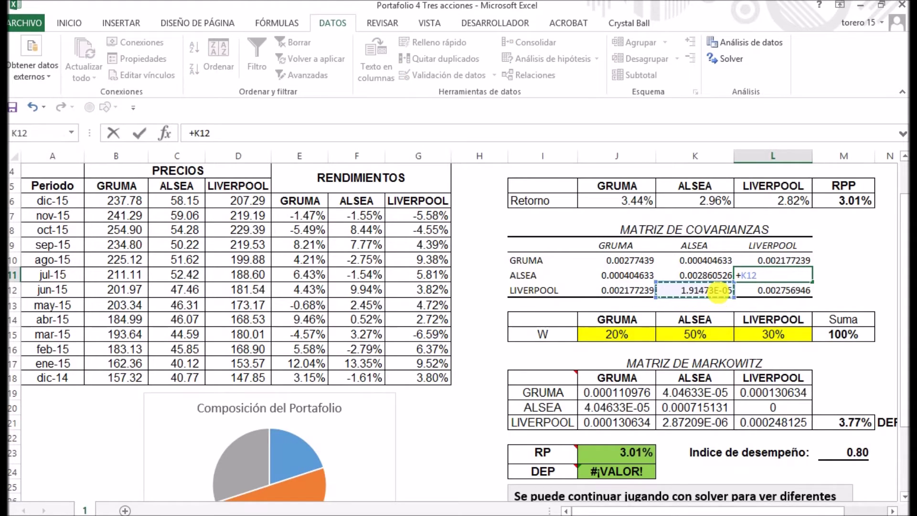
pyautogui.press('Return')
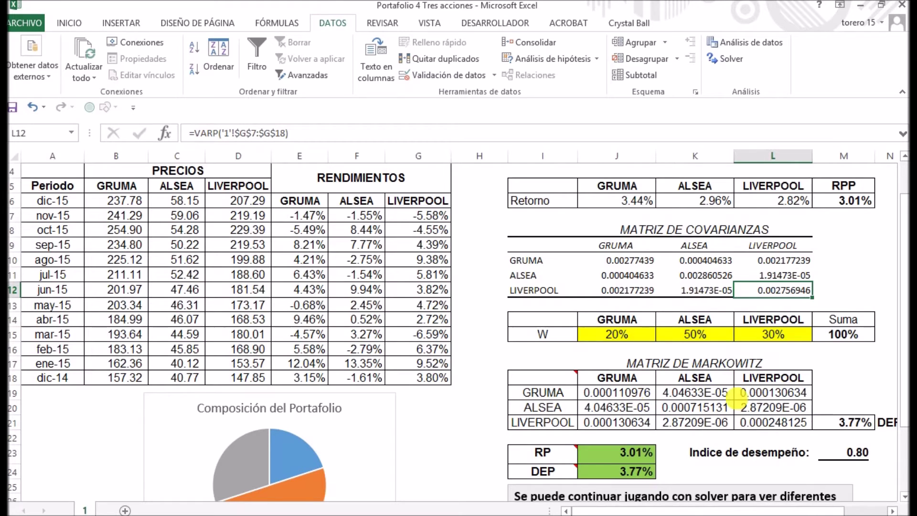
# - Read the formula note on the Markowitz matrix's corner cell and inspect the GRUMA–GRUMA formula in J19
pyautogui.click(904, 497)
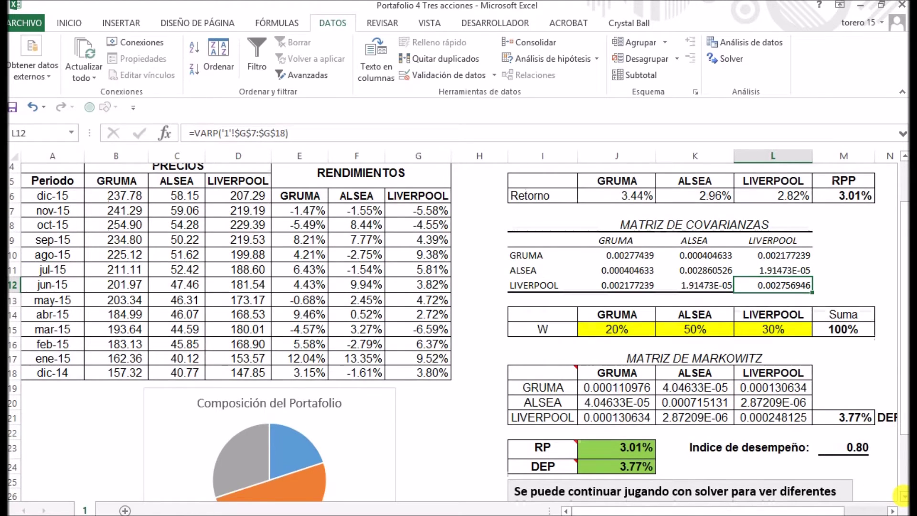
pyautogui.scroll(-3, 903, 496)
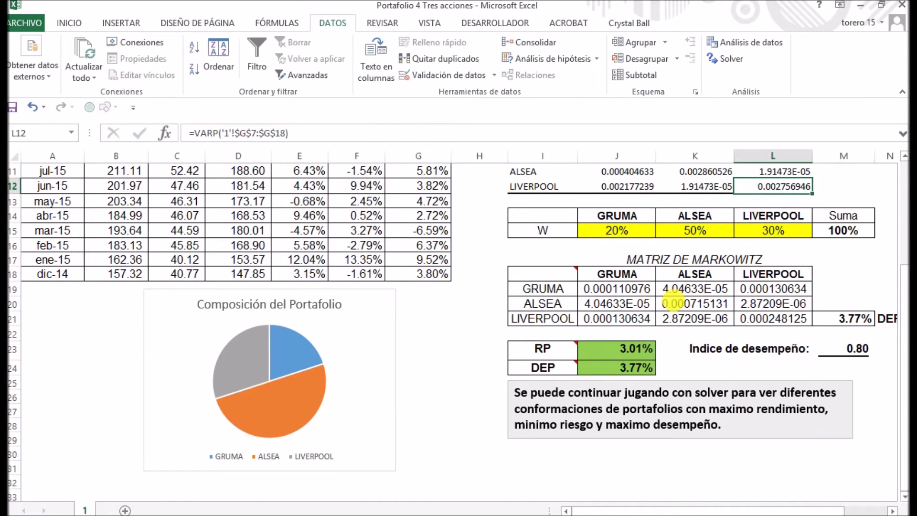
pyautogui.moveTo(560, 272)
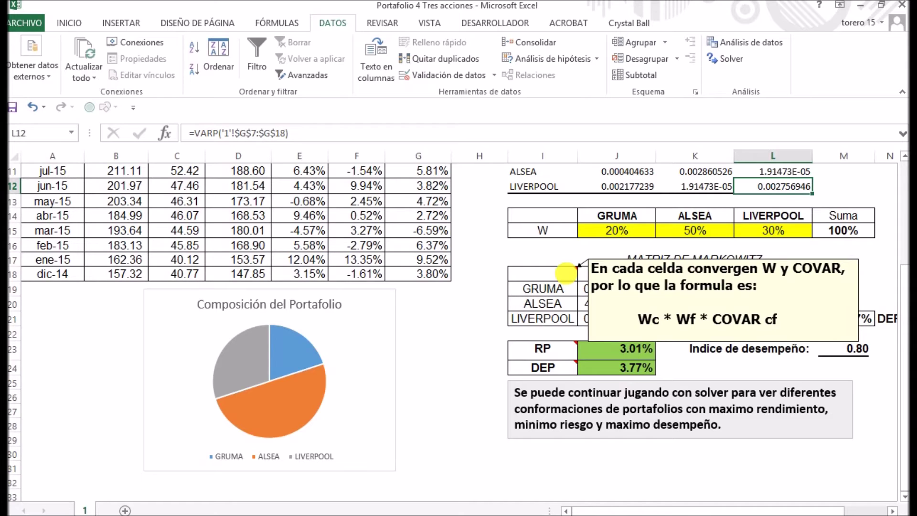
pyautogui.moveTo(555, 355)
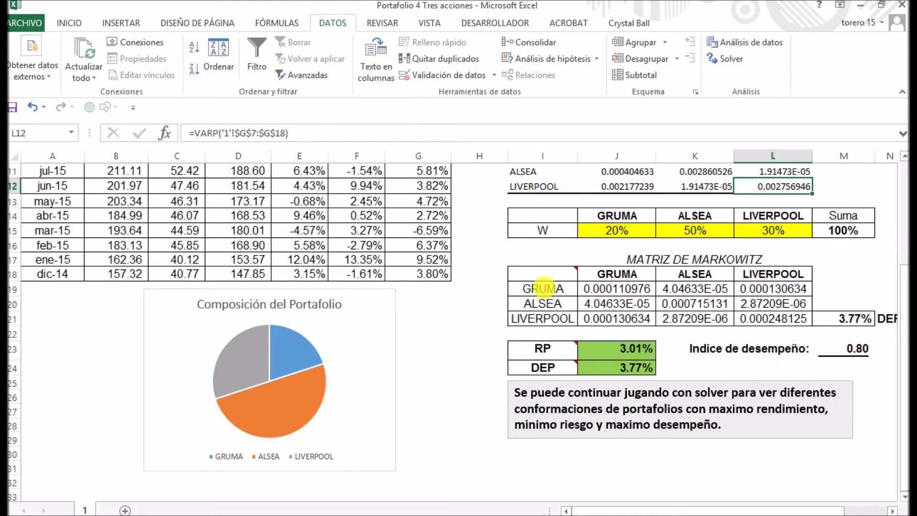
pyautogui.click(616, 289)
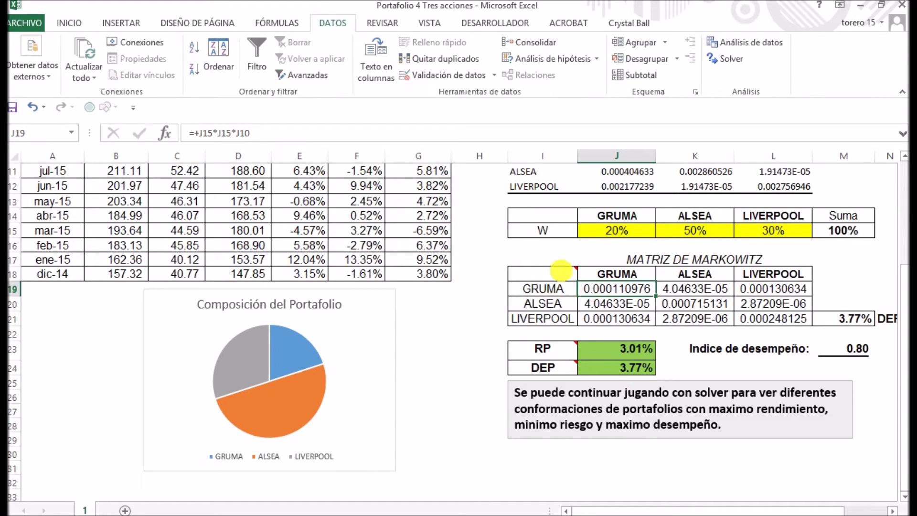
pyautogui.moveTo(561, 271)
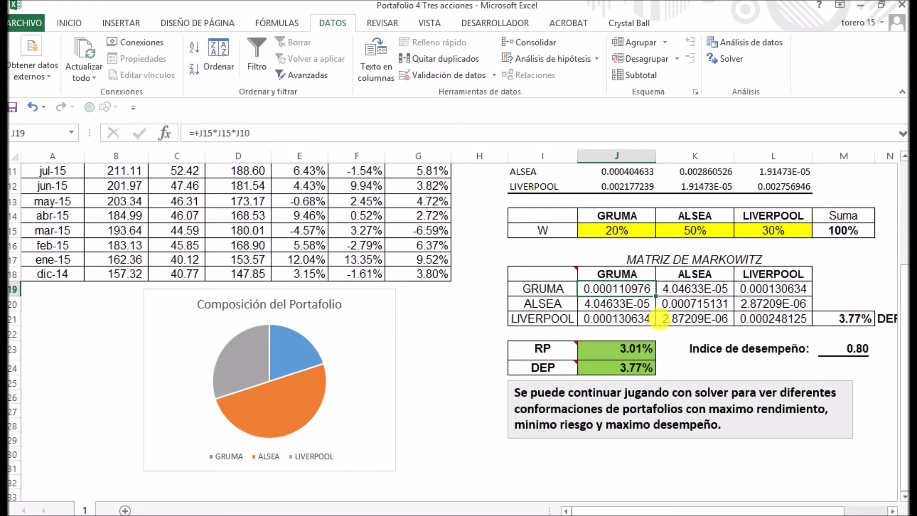
# - Compare the off-diagonal Markowitz matrix formulas above and below the diagonal, from K19, L19 and L20 to J20, J21 and K21
pyautogui.click(692, 288)
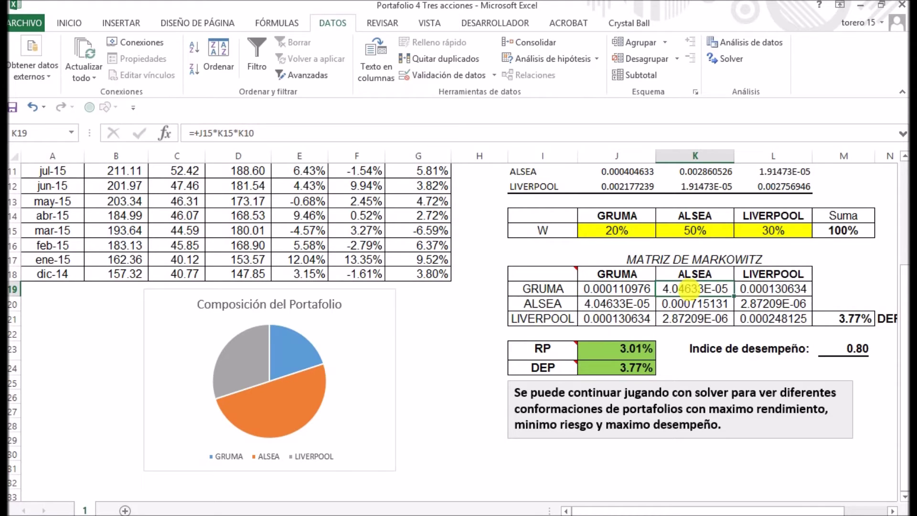
pyautogui.click(747, 290)
pyautogui.click(751, 304)
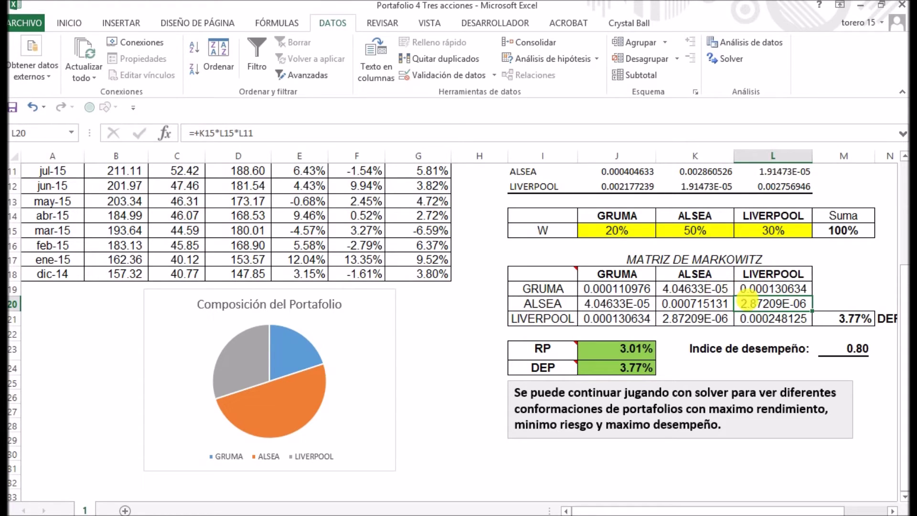
pyautogui.click(721, 323)
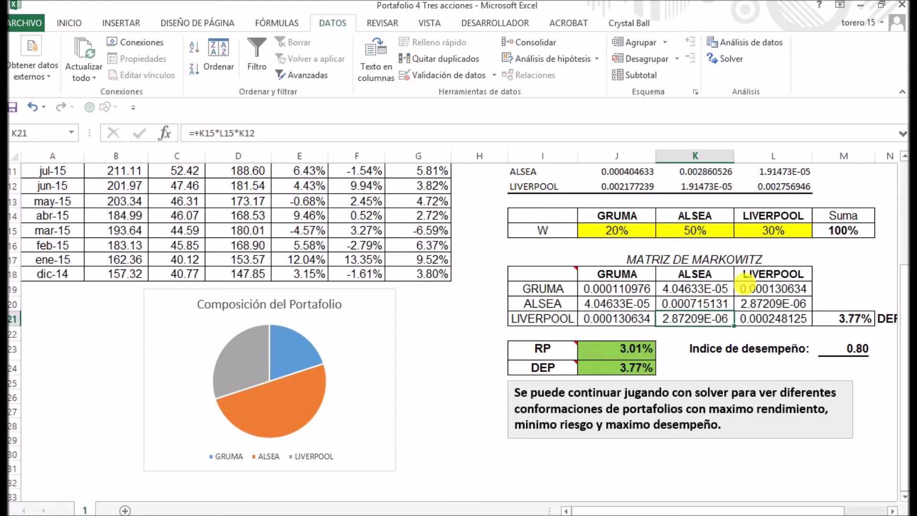
pyautogui.click(745, 288)
pyautogui.click(640, 323)
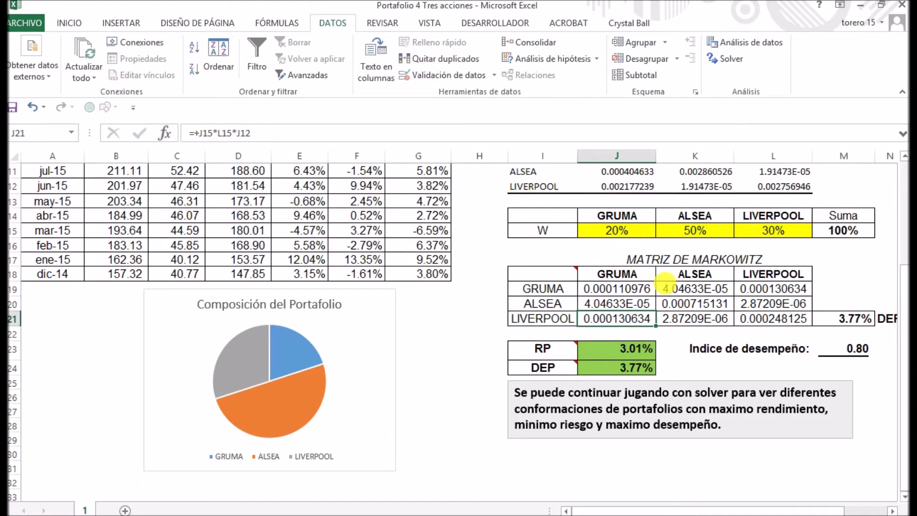
pyautogui.click(666, 287)
pyautogui.click(621, 304)
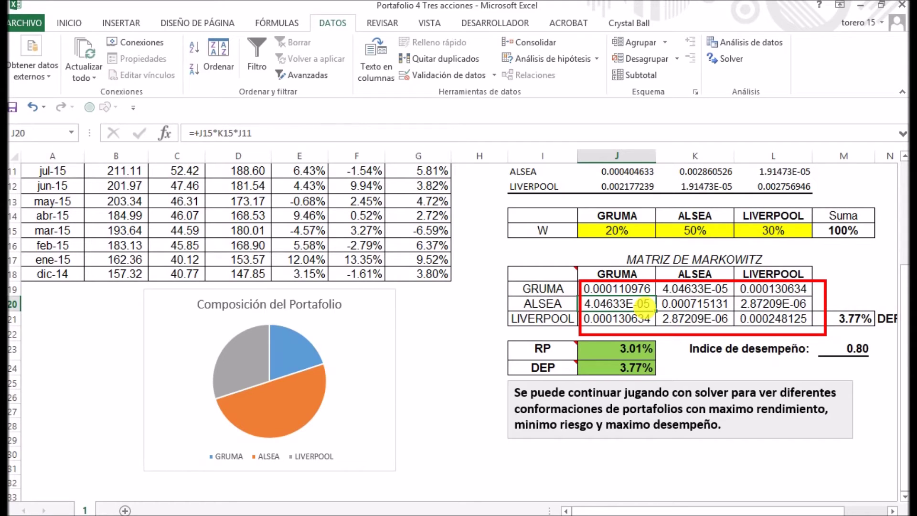
# - Read the formula notes on the RP and DEP labels and inspect the DEP array formula in J24
pyautogui.moveTo(560, 348)
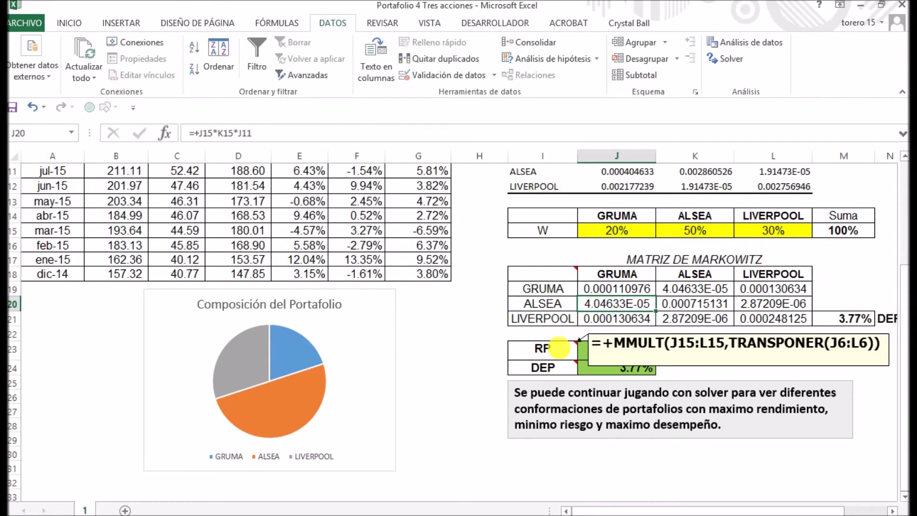
pyautogui.moveTo(543, 367)
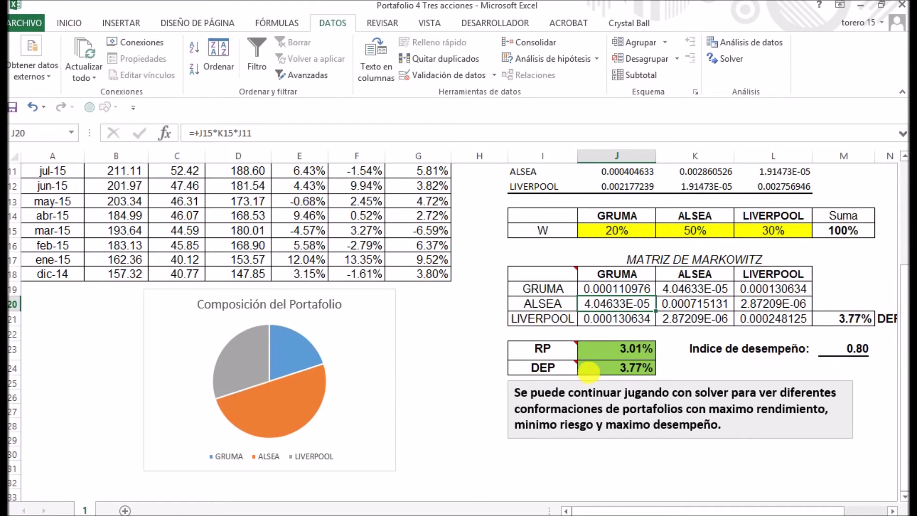
pyautogui.click(592, 371)
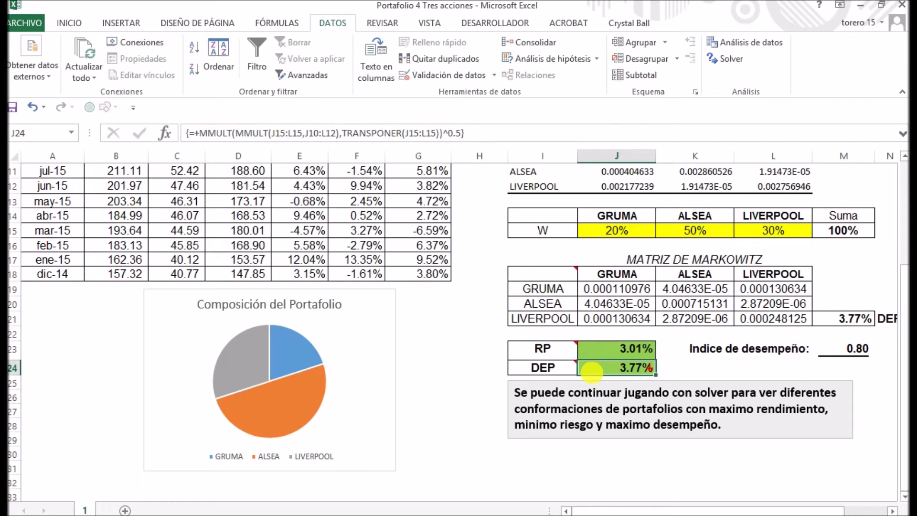
pyautogui.moveTo(651, 367); pyautogui.dragTo(831, 320)
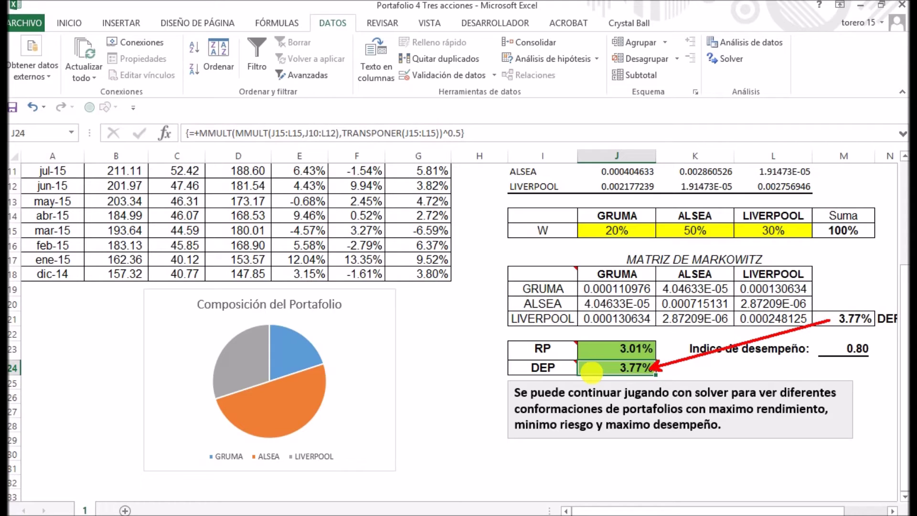
pyautogui.press('Escape')
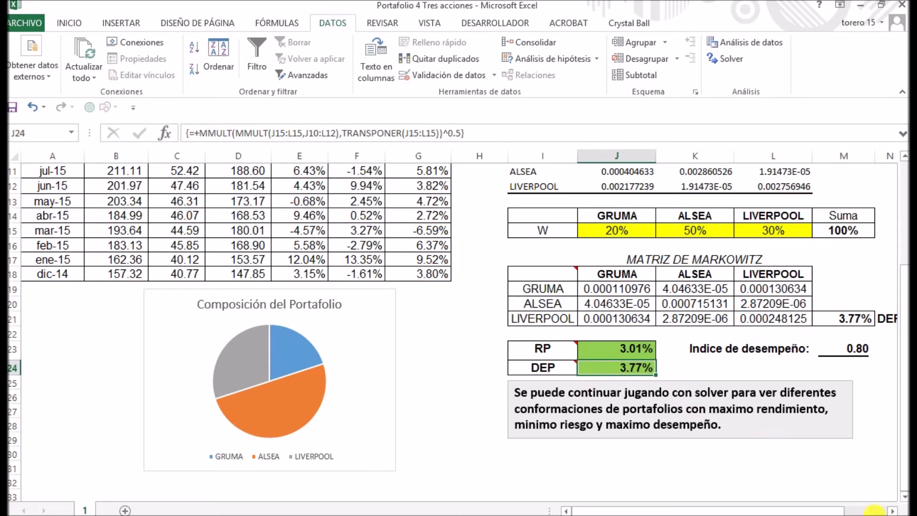
# - Inspect the risk formula in M21, which takes the square root of the summed Markowitz matrix J19:L21
pyautogui.click(893, 510)
pyautogui.click(892, 510)
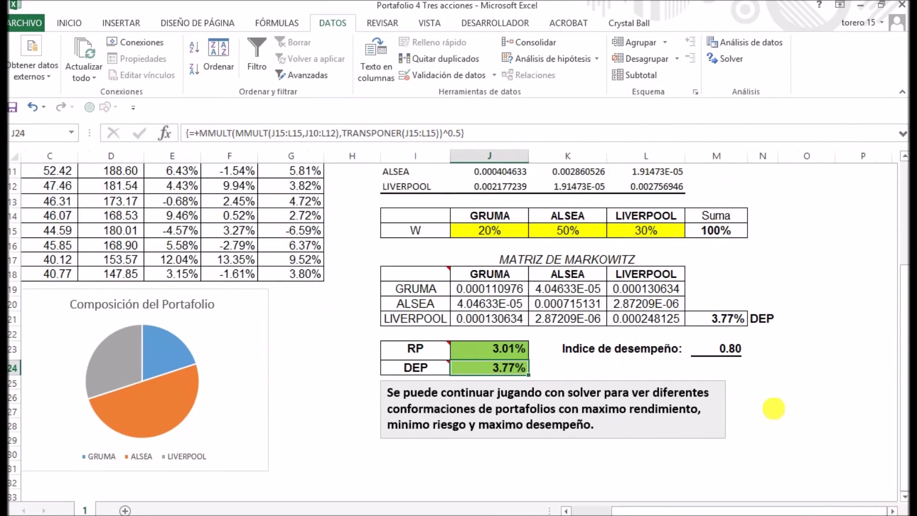
pyautogui.click(721, 319)
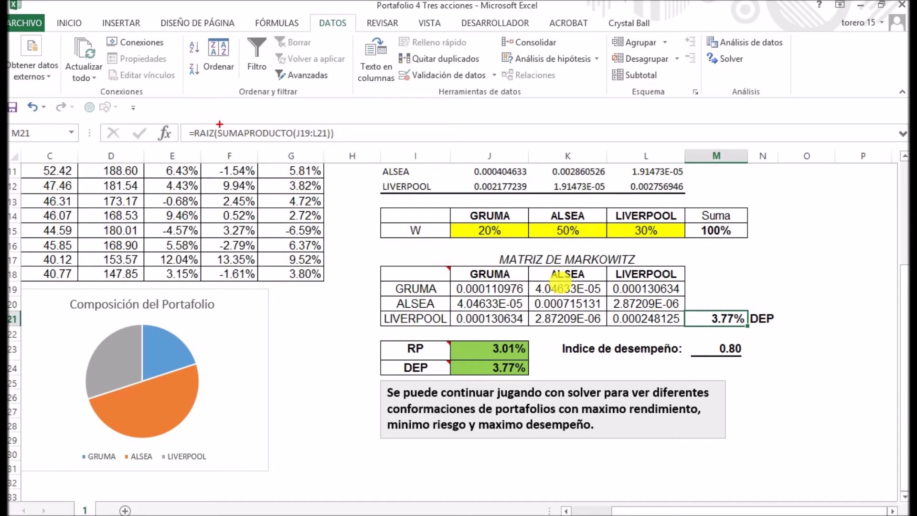
pyautogui.moveTo(220, 124); pyautogui.dragTo(365, 146)
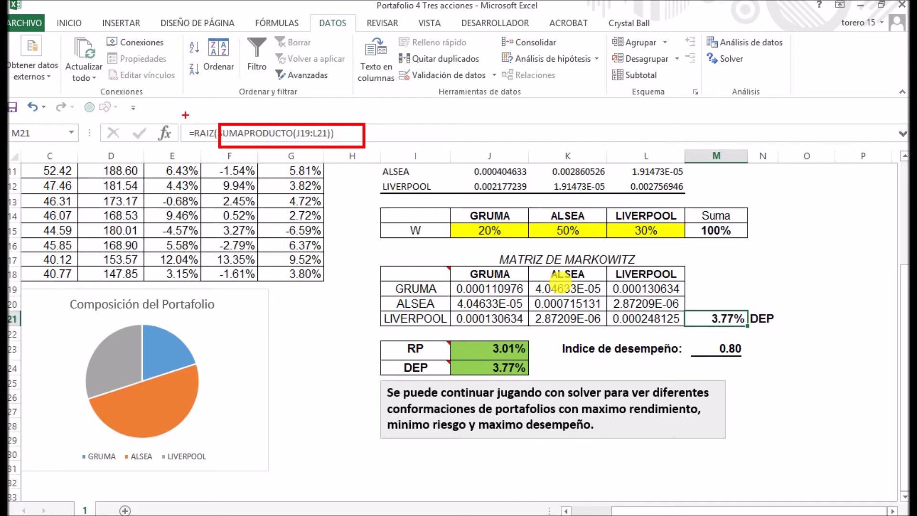
pyautogui.moveTo(186, 115); pyautogui.dragTo(226, 150)
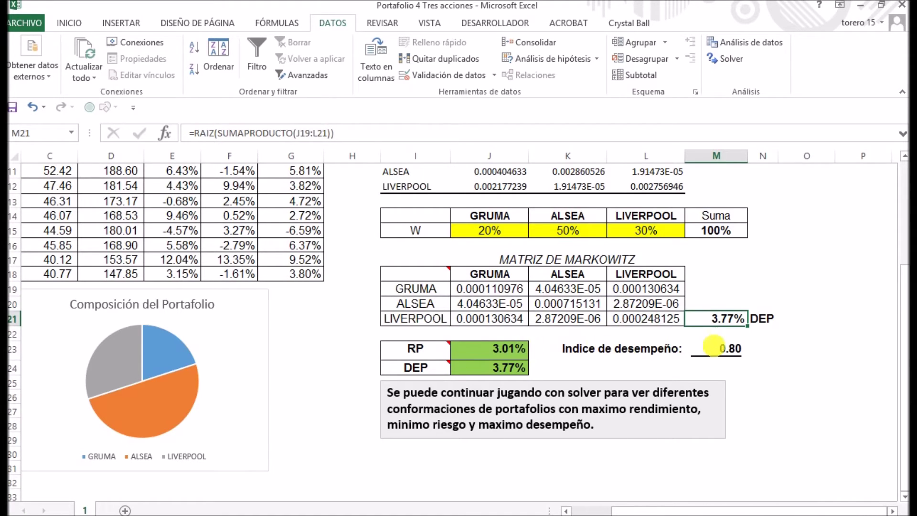
# - Inspect the performance index formula in M23 and relate it to the portfolio return in M6 and the risk in M21
pyautogui.click(723, 348)
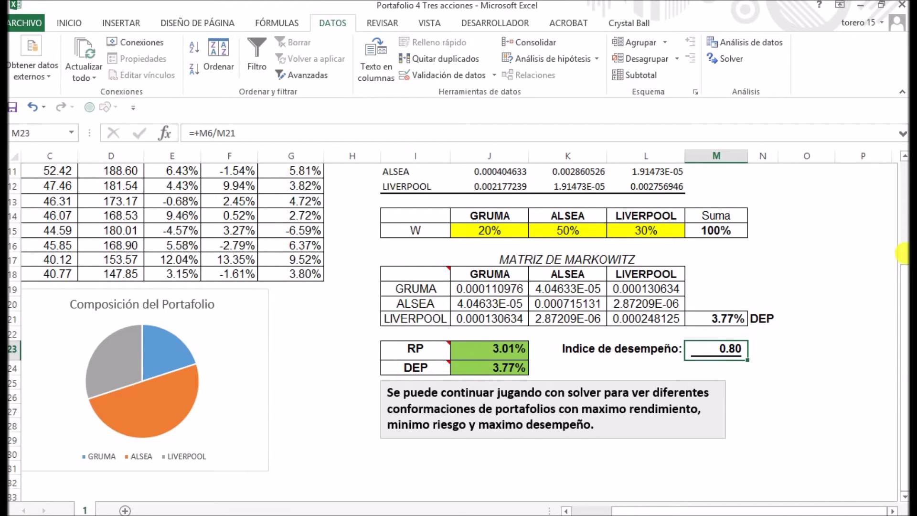
pyautogui.moveTo(902, 270); pyautogui.dragTo(902, 206)
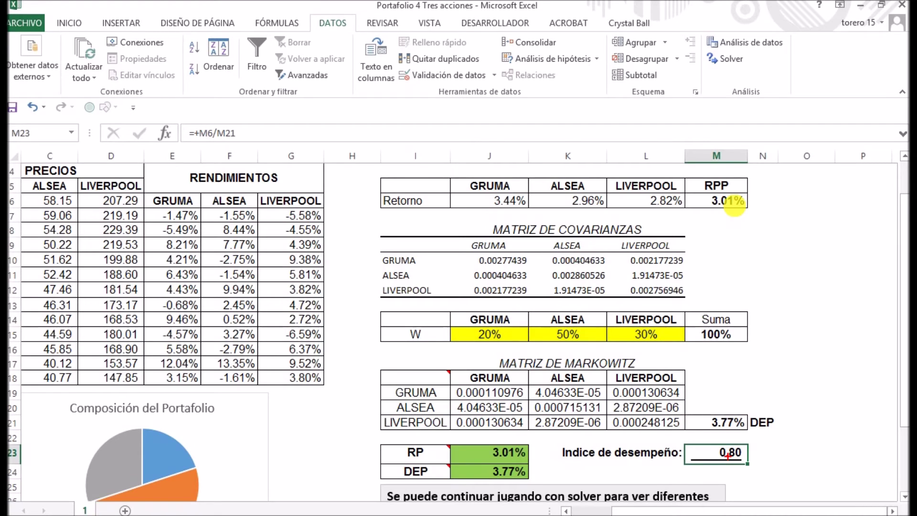
pyautogui.moveTo(728, 456); pyautogui.dragTo(703, 203)
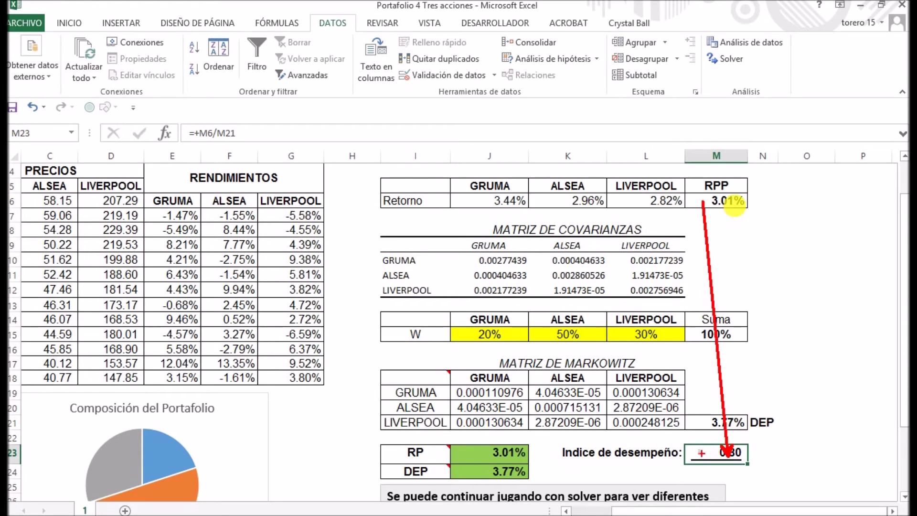
pyautogui.moveTo(702, 452); pyautogui.dragTo(710, 422)
pyautogui.press('Escape')
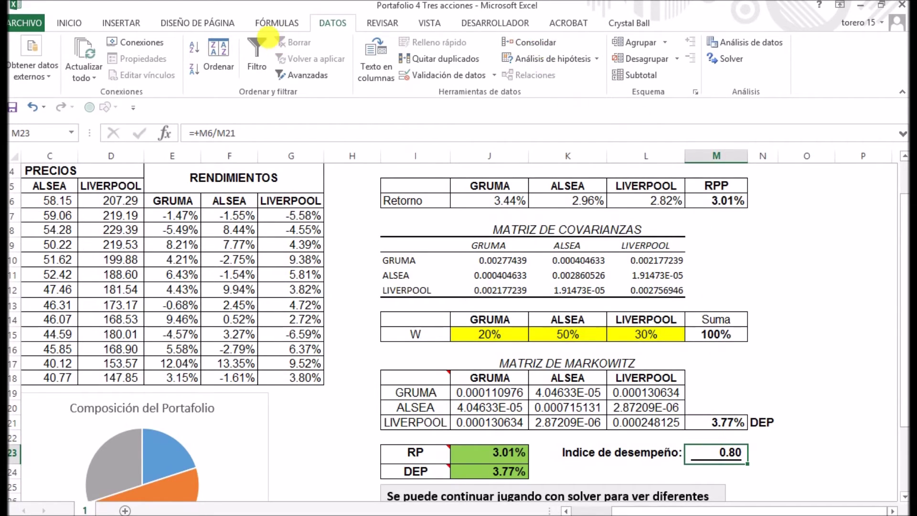
# - Trace the precedents of the performance index in M23, and clear the arrows
pyautogui.click(277, 21)
pyautogui.click(558, 42)
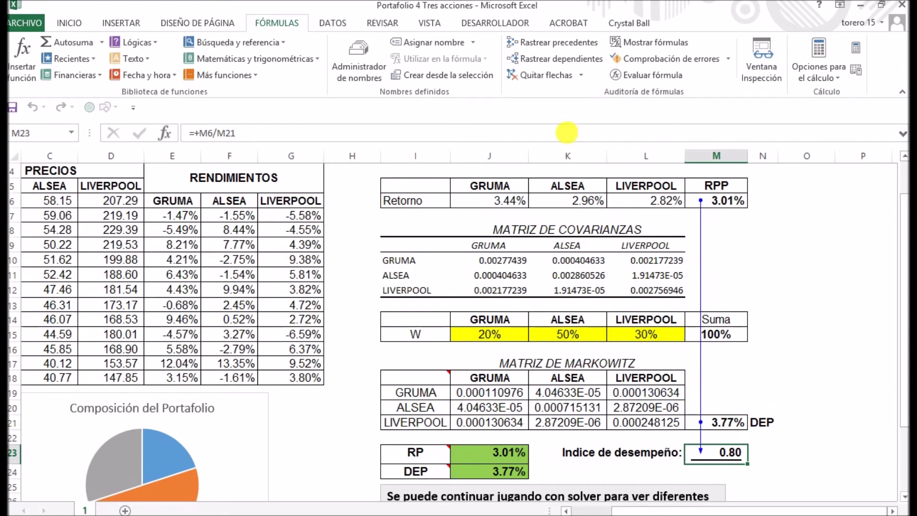
pyautogui.click(545, 76)
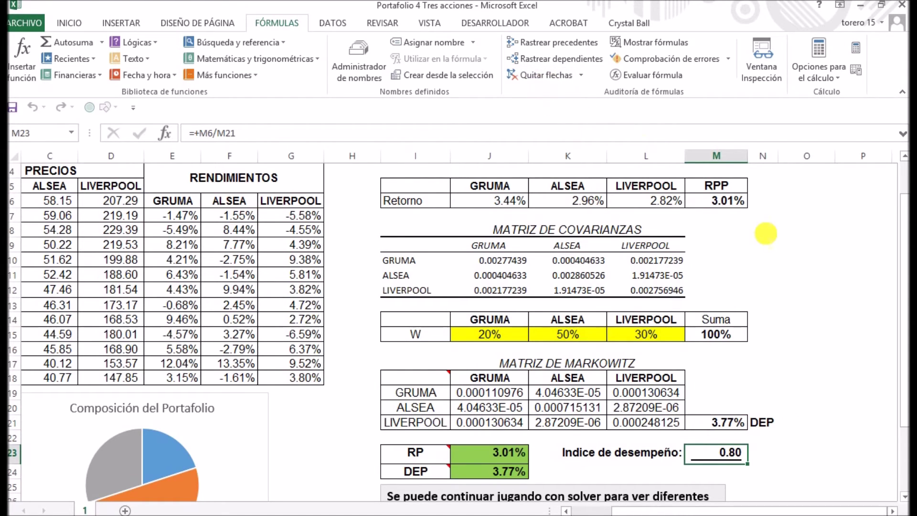
# - Compare the matrix multiplication formulas for portfolio return in J23 and portfolio risk in J24
pyautogui.moveTo(904, 317); pyautogui.dragTo(904, 406)
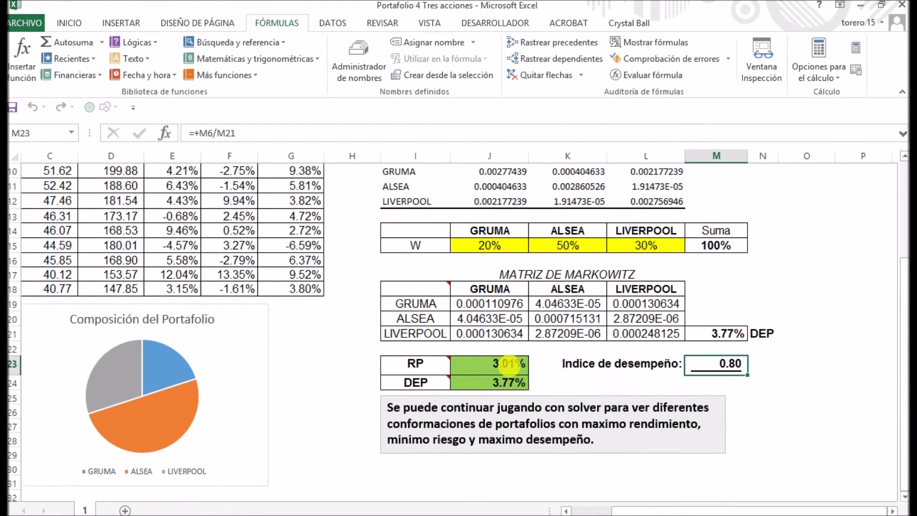
pyautogui.click(491, 363)
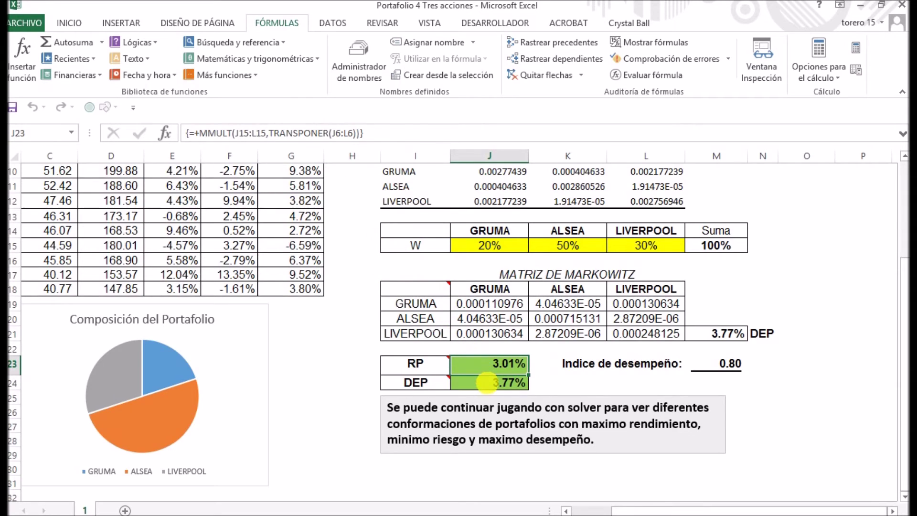
pyautogui.click(487, 383)
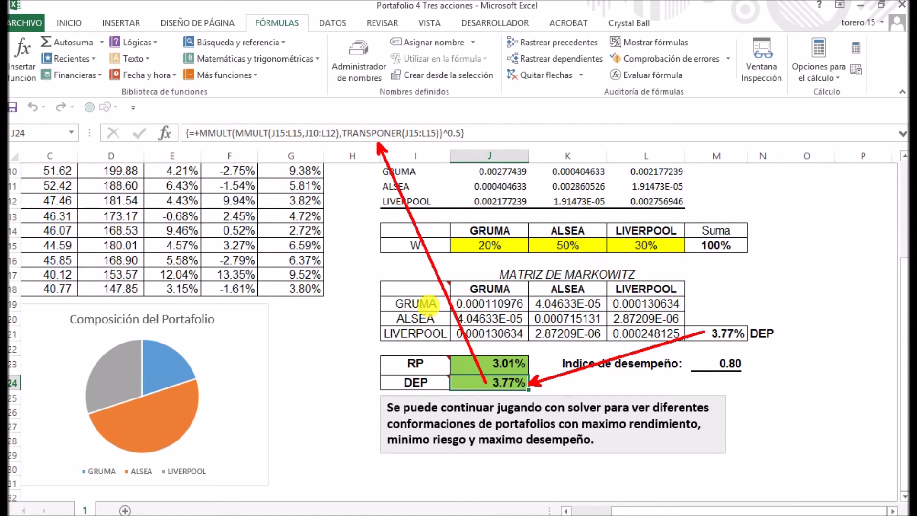
pyautogui.press('Escape')
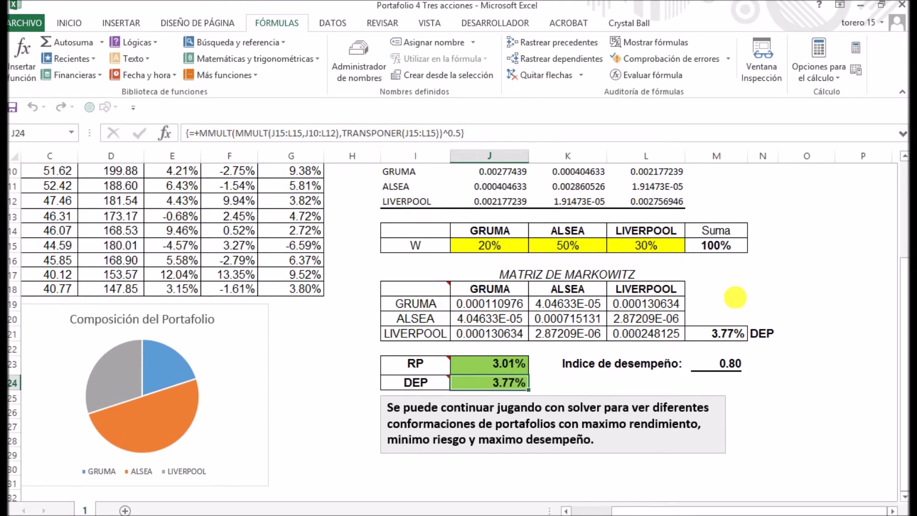
pyautogui.moveTo(900, 300); pyautogui.dragTo(899, 241)
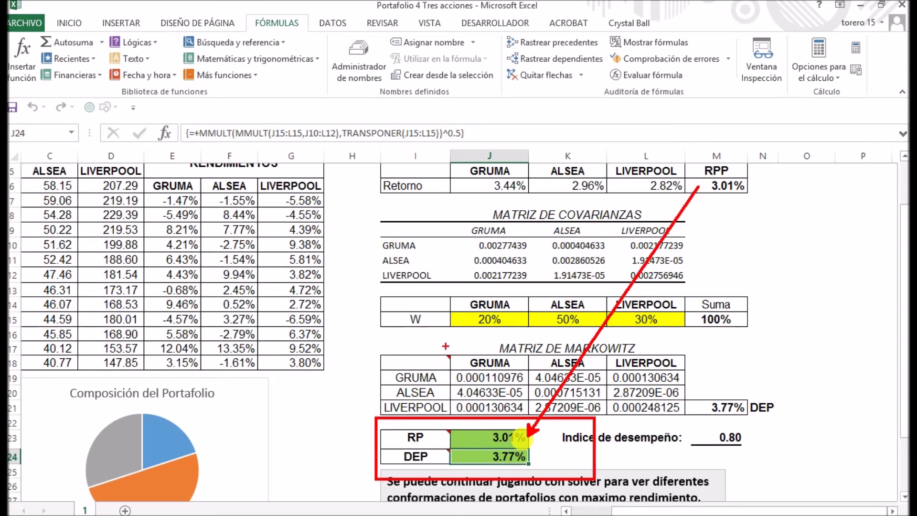
pyautogui.moveTo(445, 346); pyautogui.dragTo(830, 422)
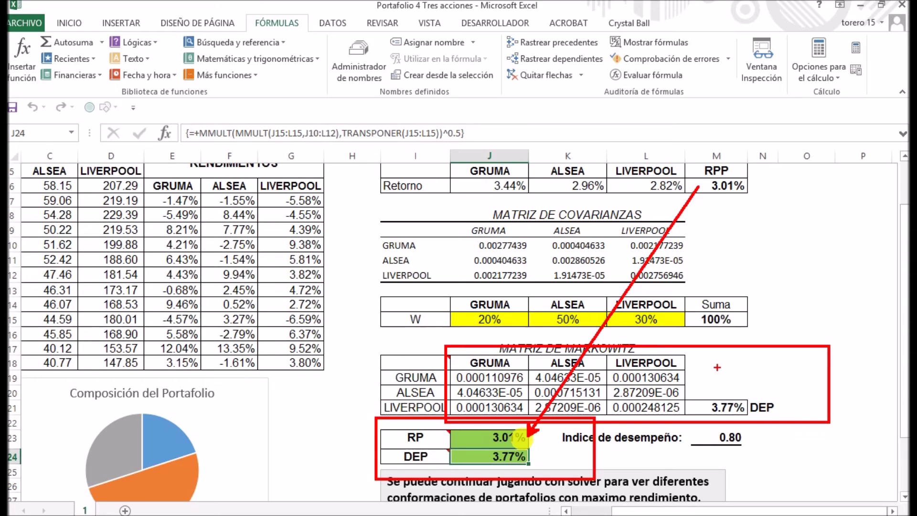
pyautogui.moveTo(724, 378); pyautogui.dragTo(723, 421)
pyautogui.write('no')
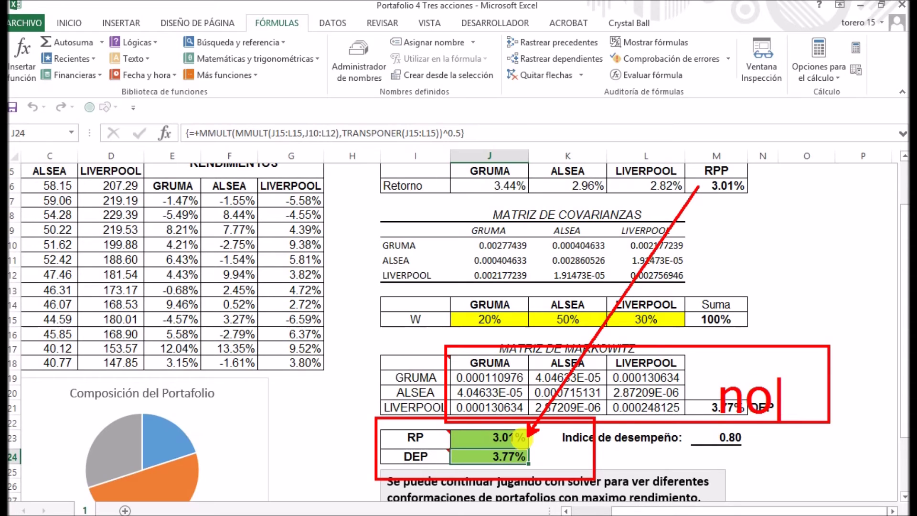
pyautogui.press('BackSpace')
pyautogui.press('BackSpace')
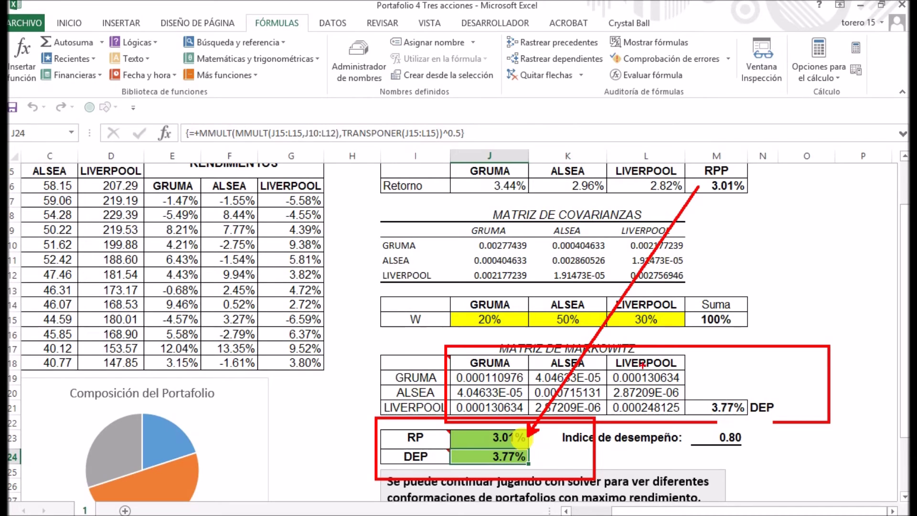
pyautogui.press('Escape')
# - Review the Markowitz matrix range J19:L21 against the direct RP and DEP formulas in J23 and J24
pyautogui.moveTo(477, 378); pyautogui.dragTo(666, 411)
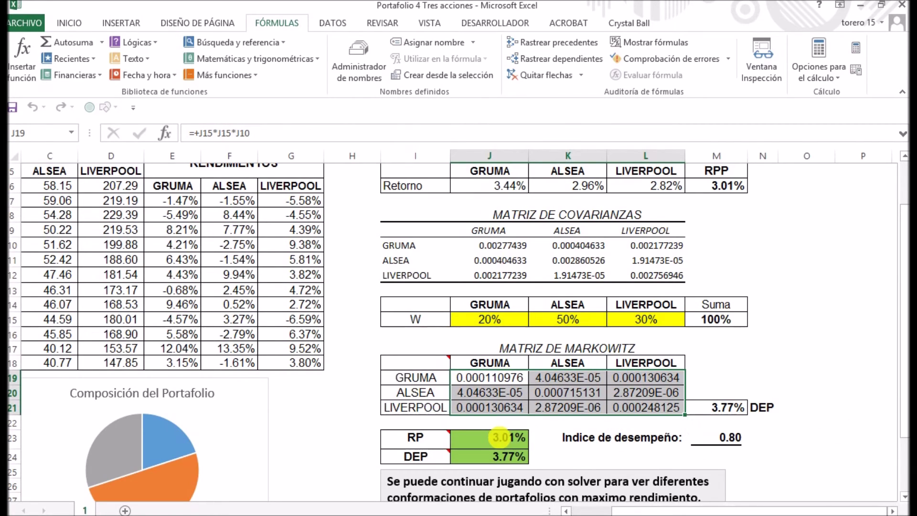
pyautogui.click(499, 437)
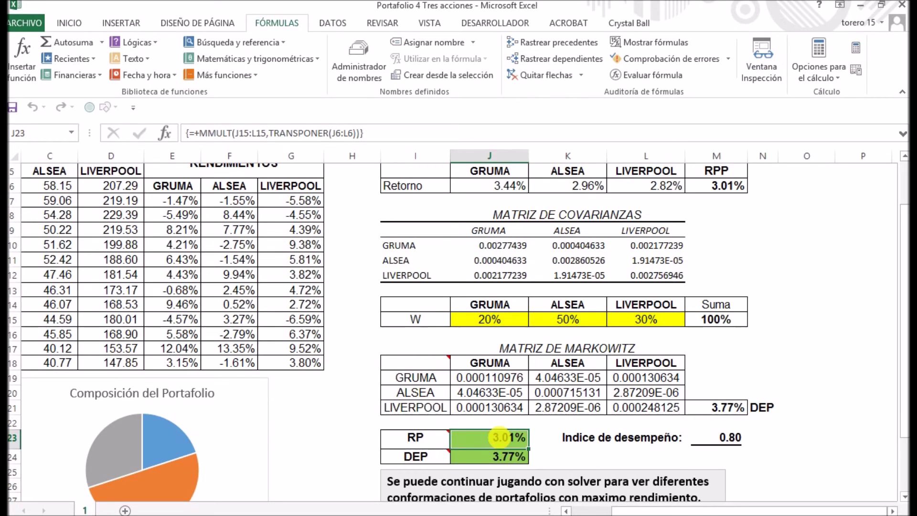
pyautogui.click(484, 455)
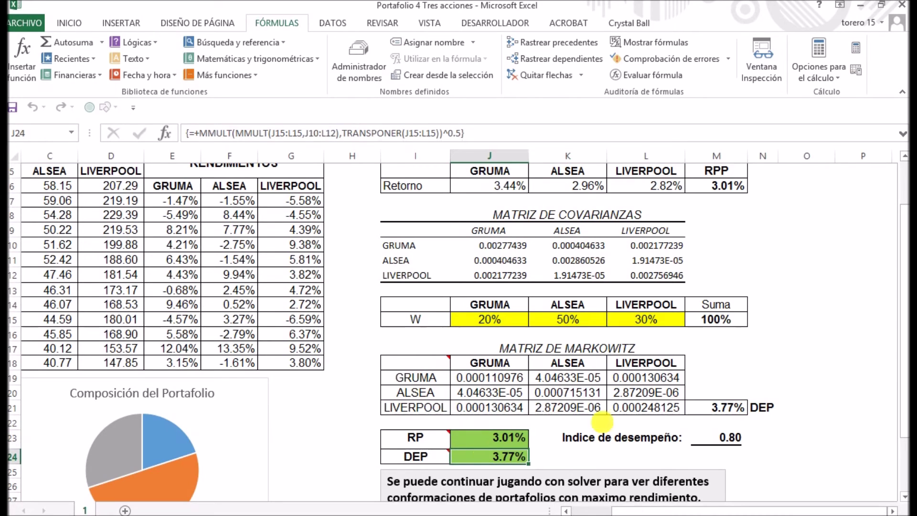
pyautogui.moveTo(899, 408); pyautogui.dragTo(902, 454)
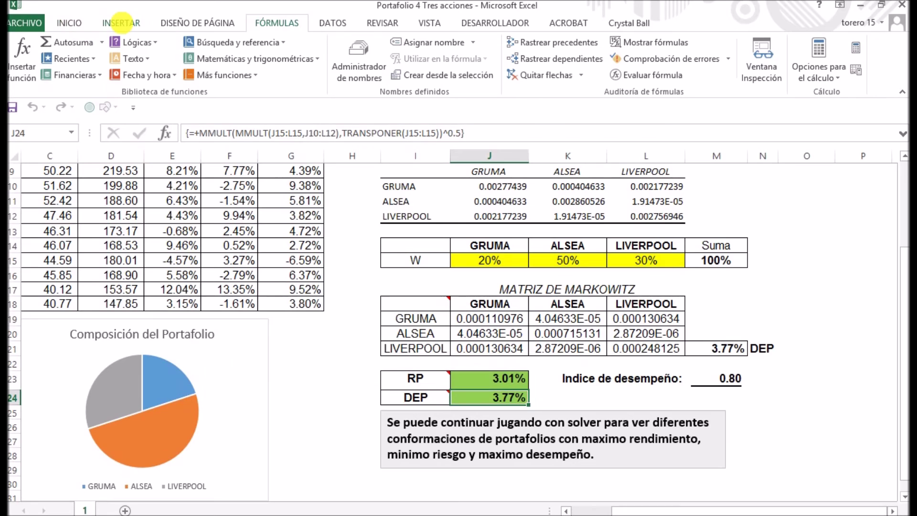
pyautogui.click(121, 21)
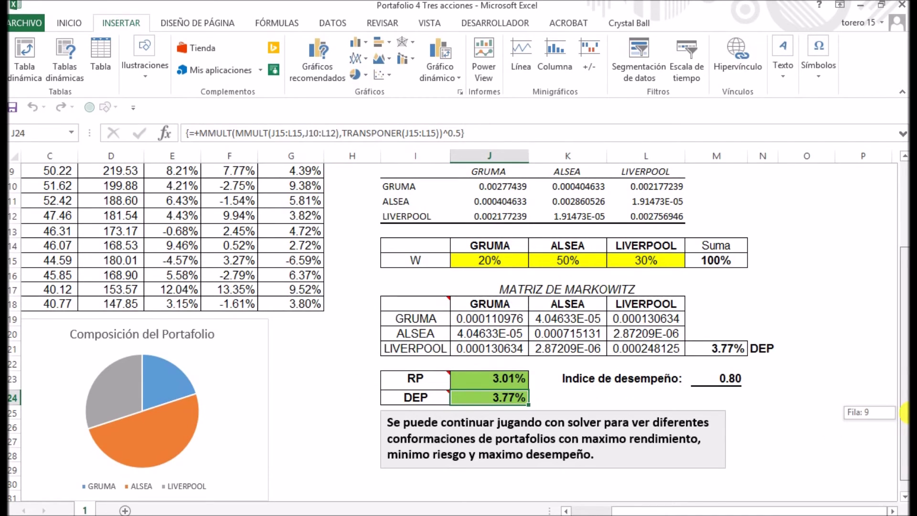
pyautogui.scroll(1, 856, 409)
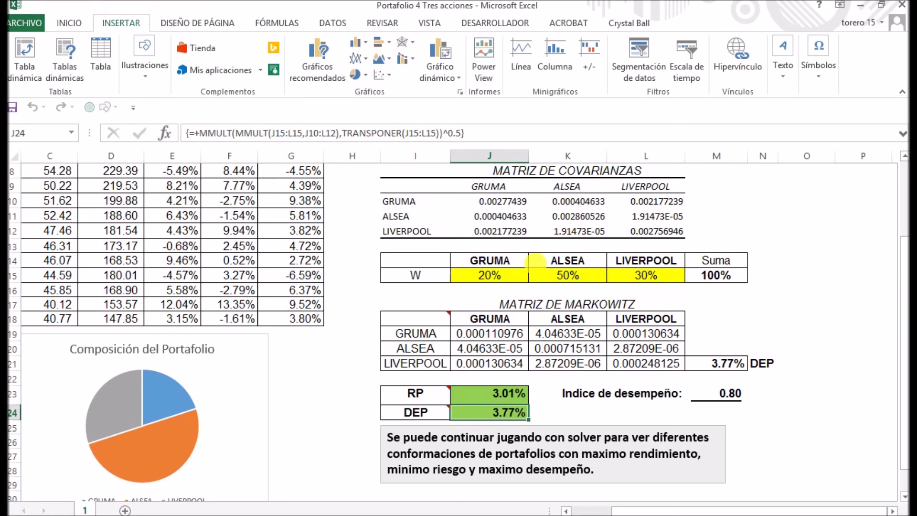
pyautogui.moveTo(903, 270); pyautogui.dragTo(898, 198)
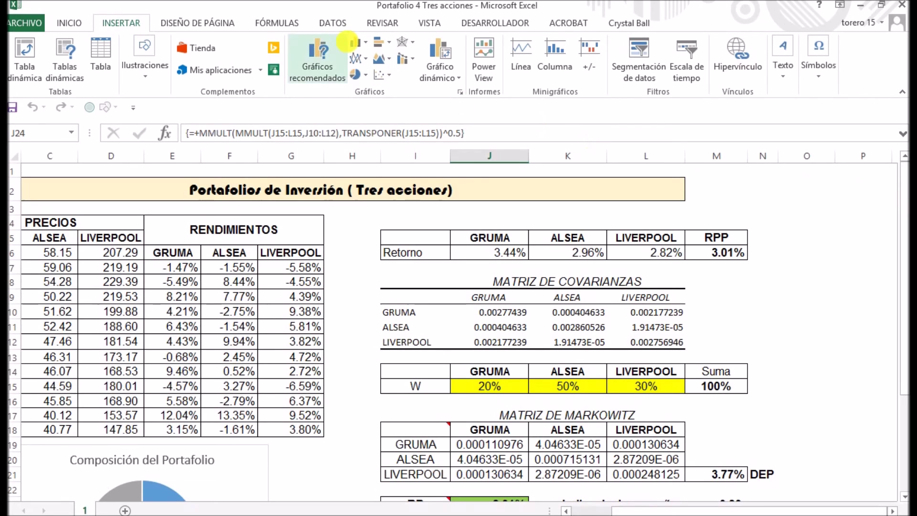
# - Open Solver and set its objective to minimise the portfolio risk (DEP) in J24
pyautogui.click(331, 23)
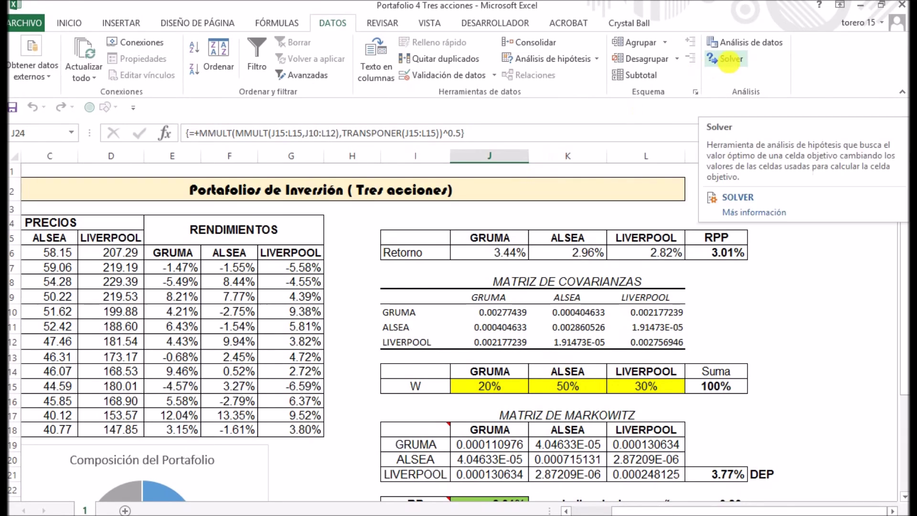
pyautogui.click(730, 59)
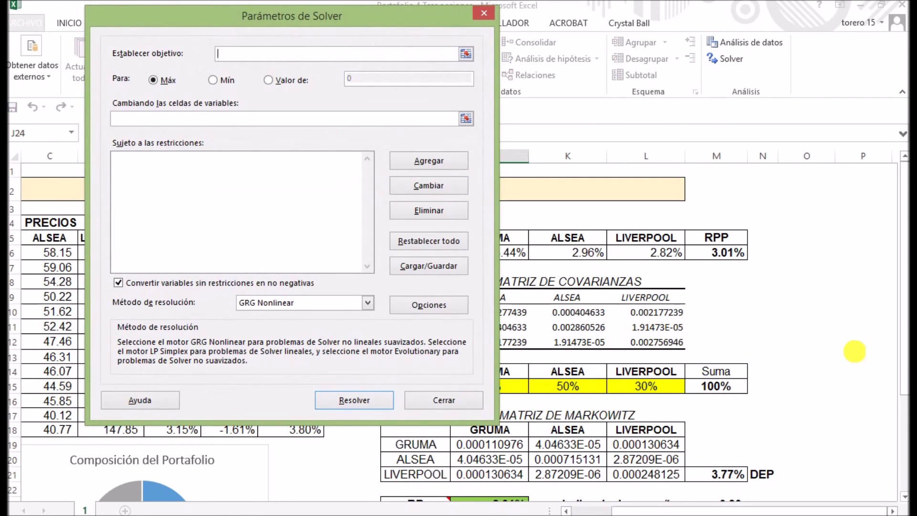
pyautogui.moveTo(902, 370); pyautogui.dragTo(904, 419)
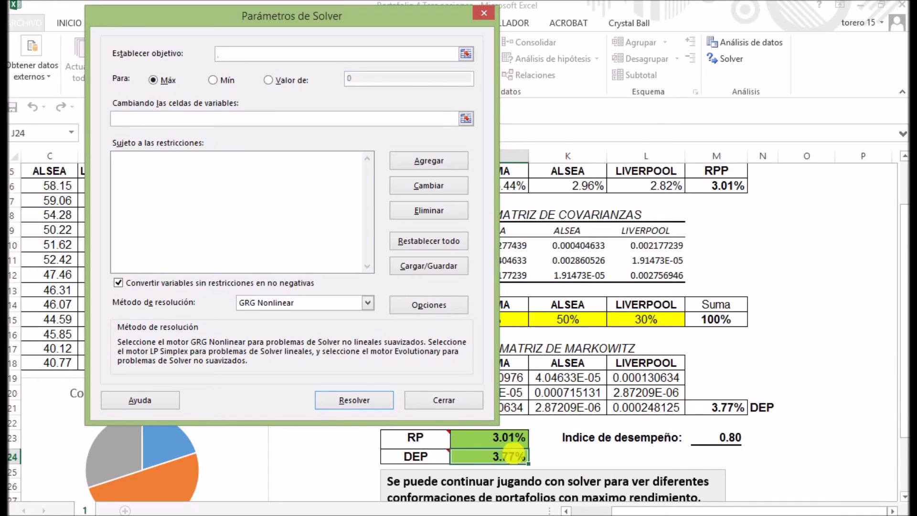
pyautogui.click(504, 457)
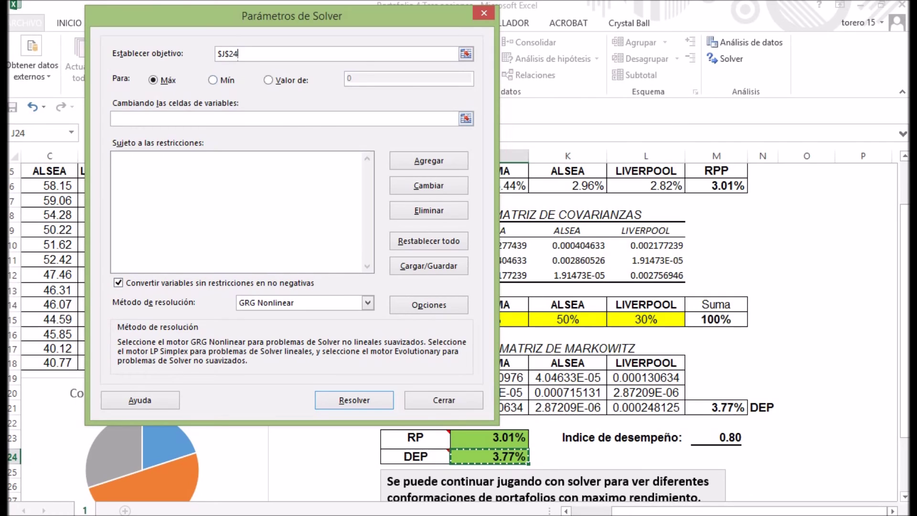
pyautogui.click(213, 80)
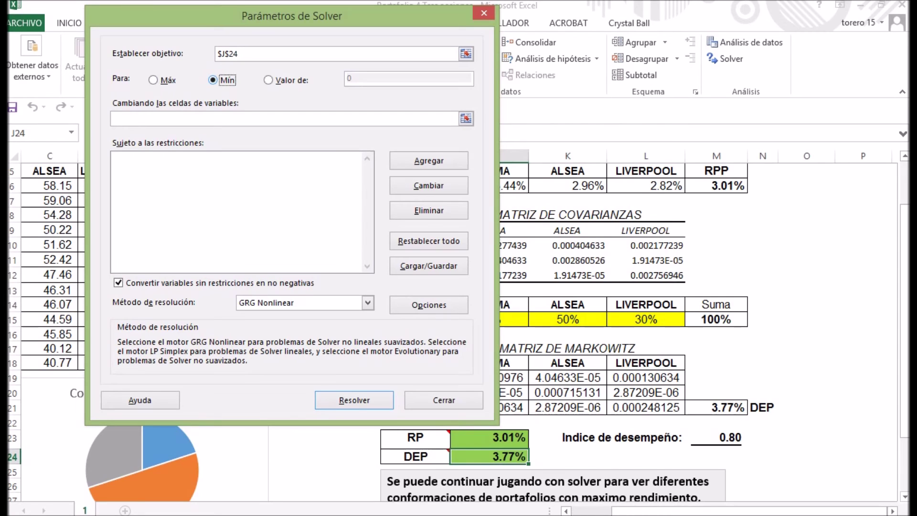
# - Set the portfolio weights J15:L15 as the variable cells in Solver
pyautogui.click(466, 118)
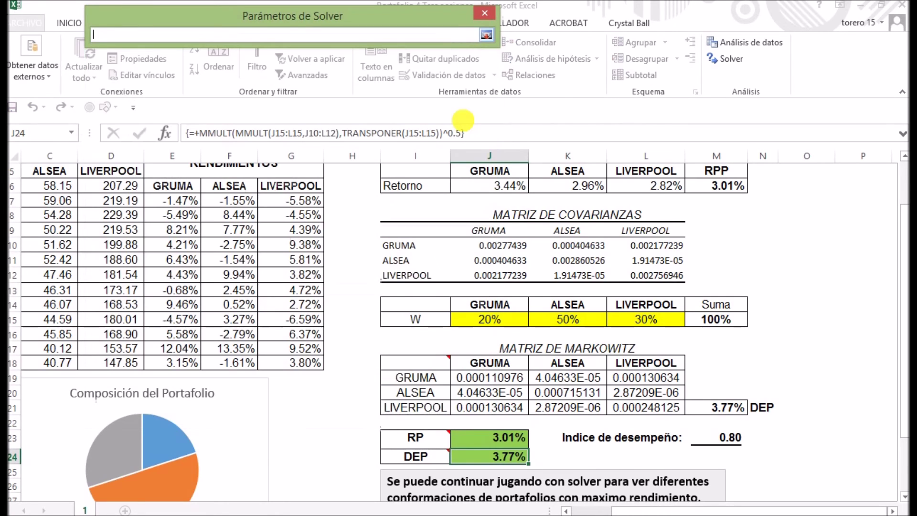
pyautogui.moveTo(485, 319); pyautogui.dragTo(640, 322)
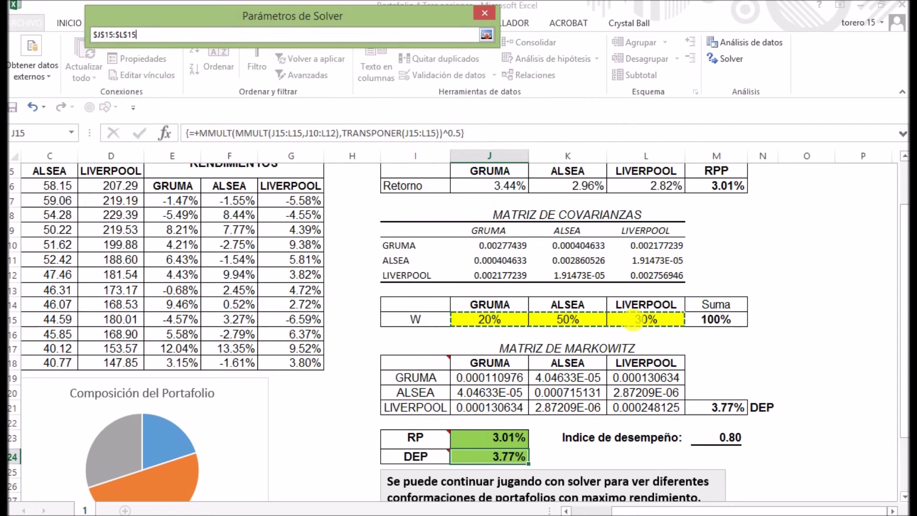
pyautogui.press('Return')
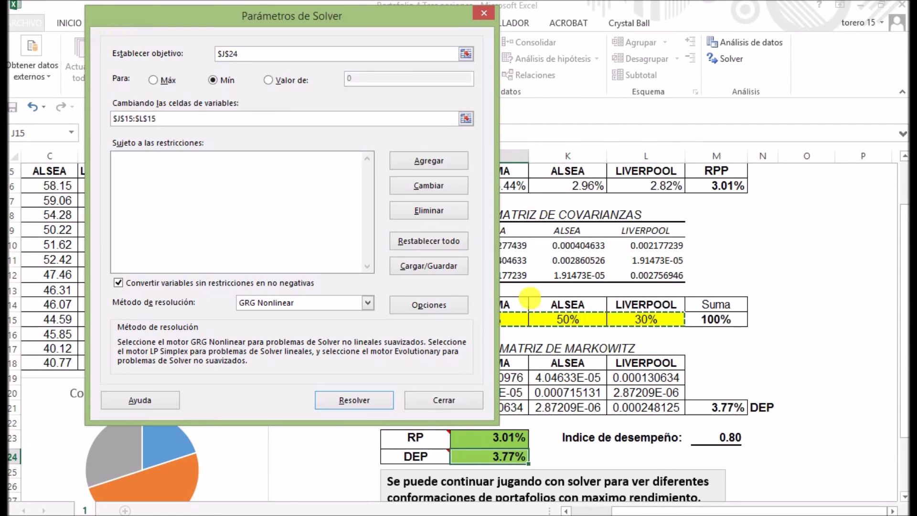
pyautogui.press('Tab')
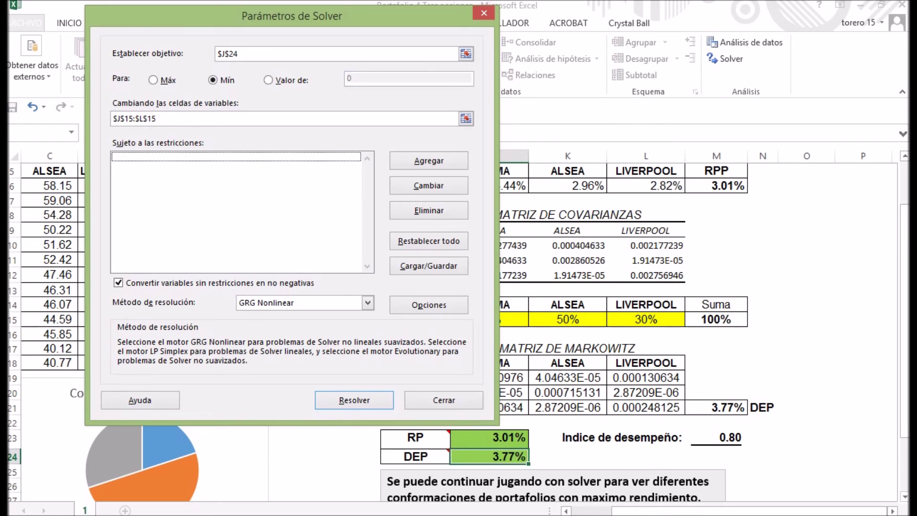
# - Add the constraint that the weight sum in M15 equals 1, then solve for minimum risk and keep the Solver solution
pyautogui.moveTo(292, 16); pyautogui.dragTo(338, 348)
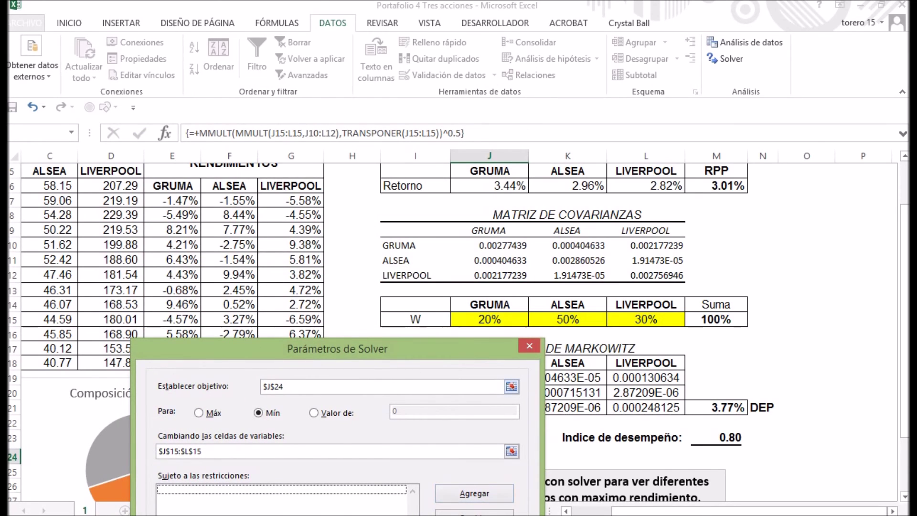
pyautogui.moveTo(338, 348); pyautogui.dragTo(242, 160)
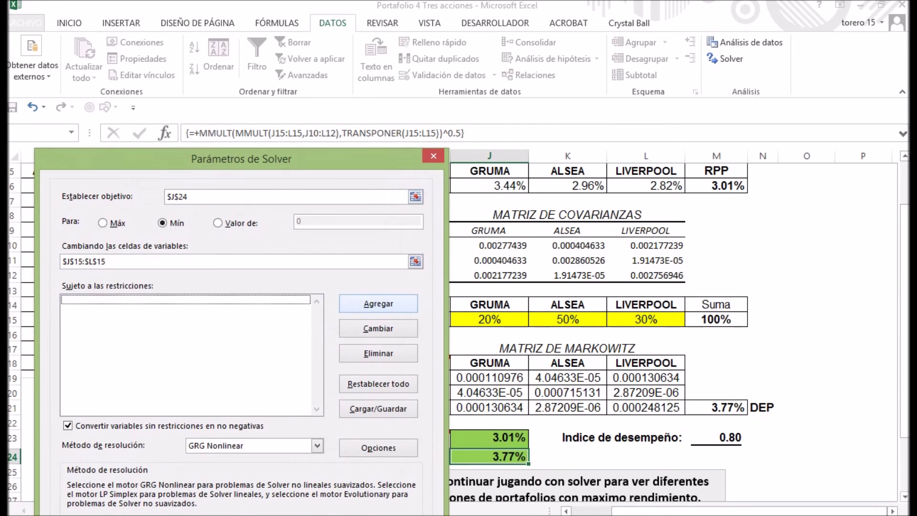
pyautogui.click(378, 303)
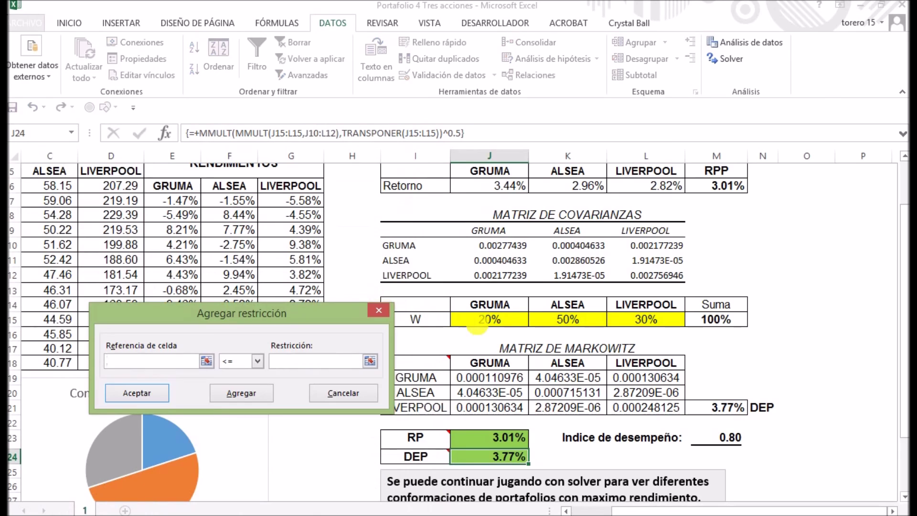
pyautogui.click(716, 319)
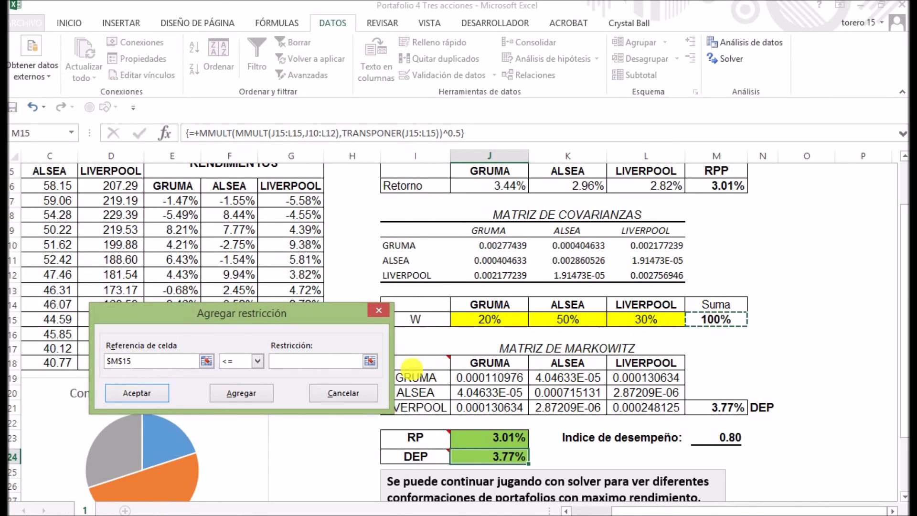
pyautogui.click(257, 361)
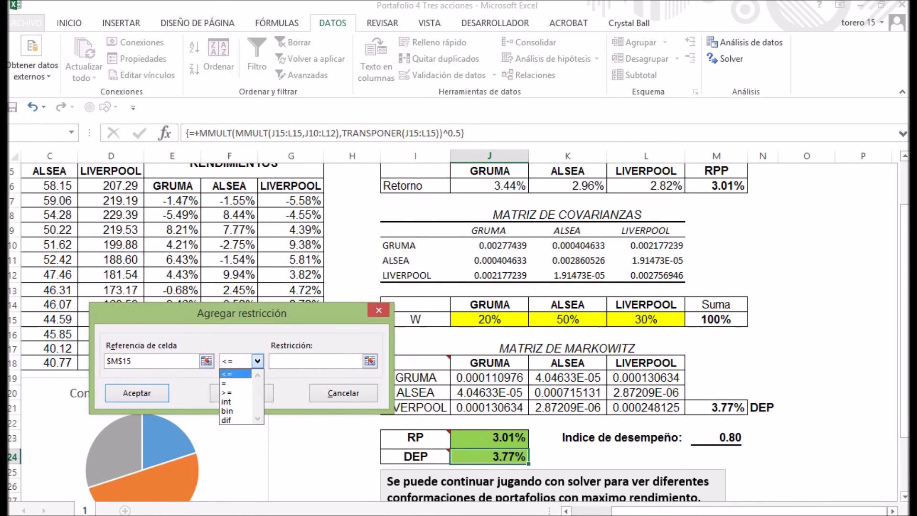
pyautogui.click(224, 383)
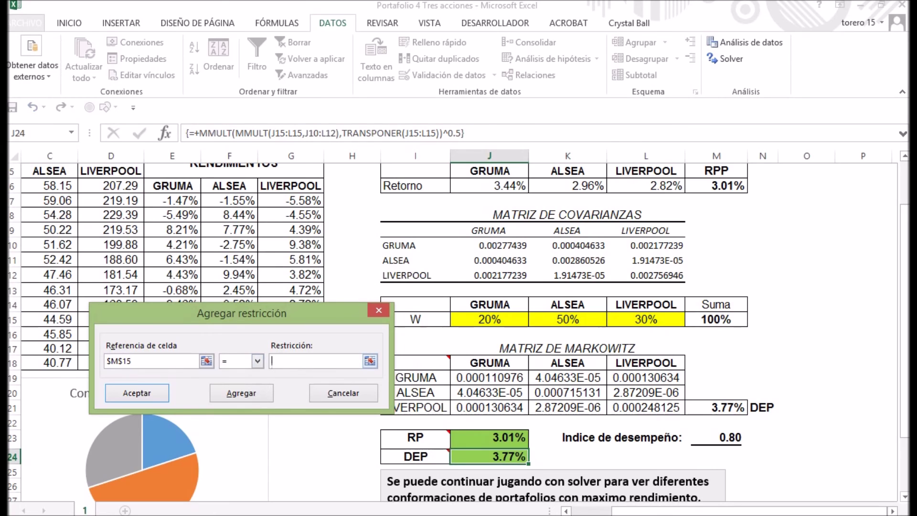
pyautogui.write('1')
pyautogui.press('Return')
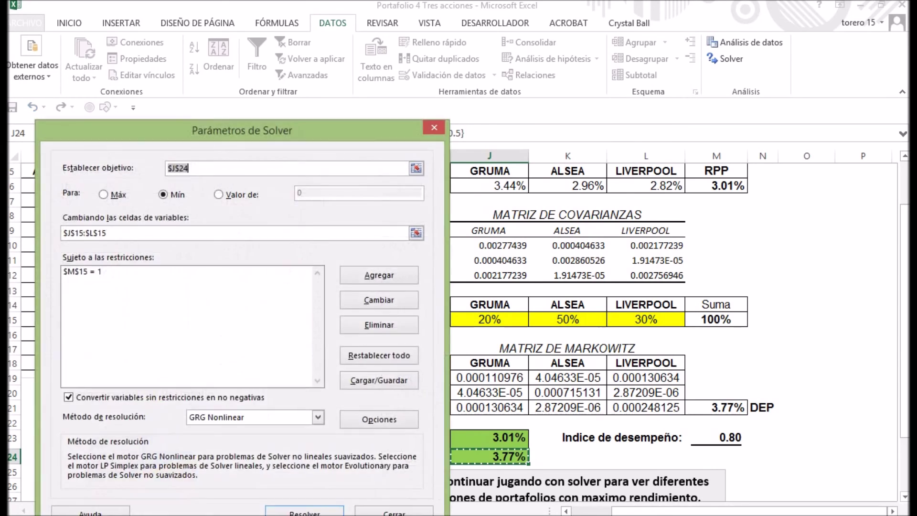
pyautogui.click(304, 512)
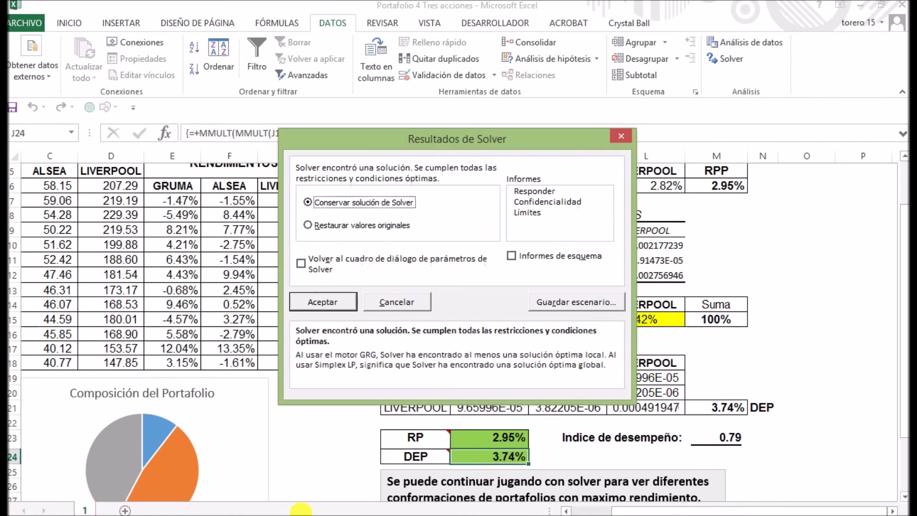
pyautogui.click(343, 302)
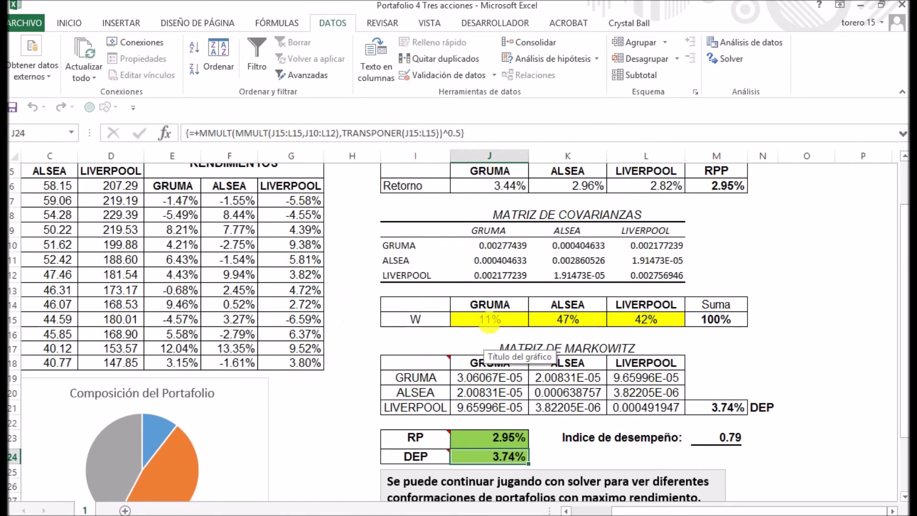
# - Review the minimum-risk GRUMA weight in J15, the portfolio return in M6 and the portfolio risk in J24
pyautogui.click(491, 319)
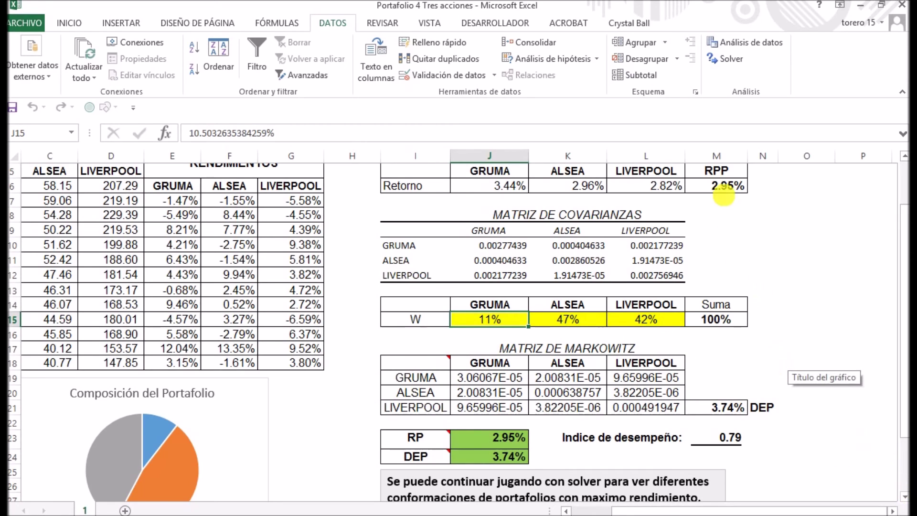
pyautogui.click(722, 186)
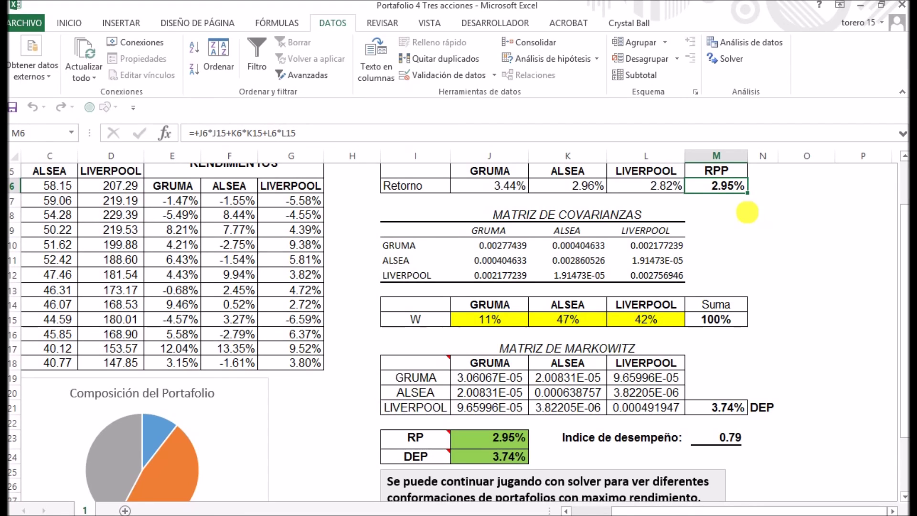
pyautogui.click(740, 210)
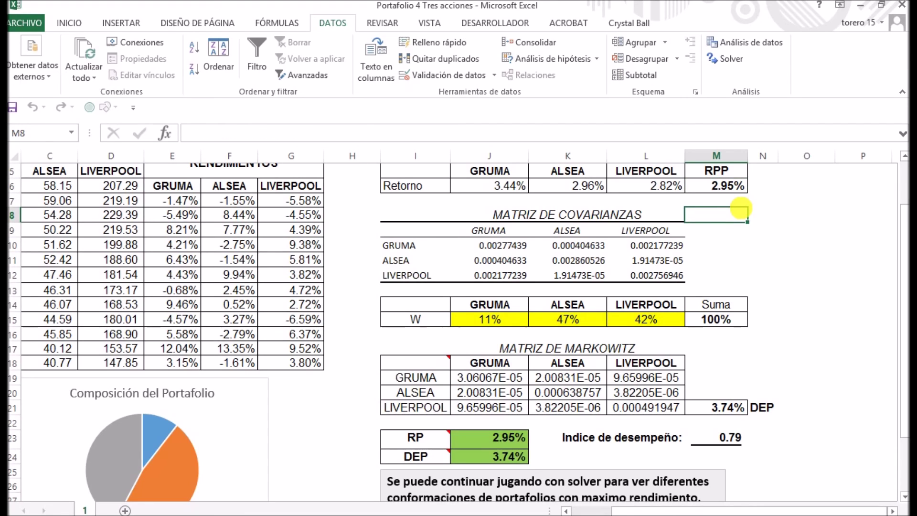
pyautogui.click(722, 185)
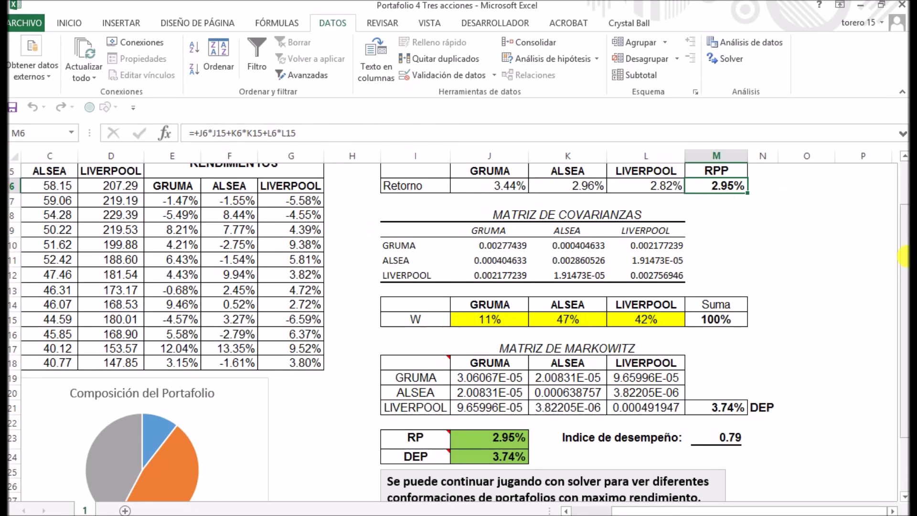
pyautogui.moveTo(904, 257); pyautogui.dragTo(904, 283)
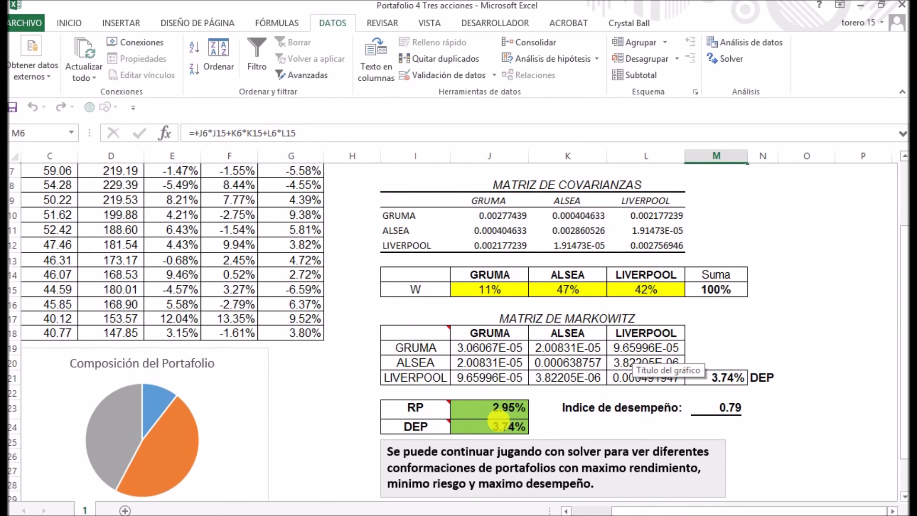
pyautogui.click(498, 422)
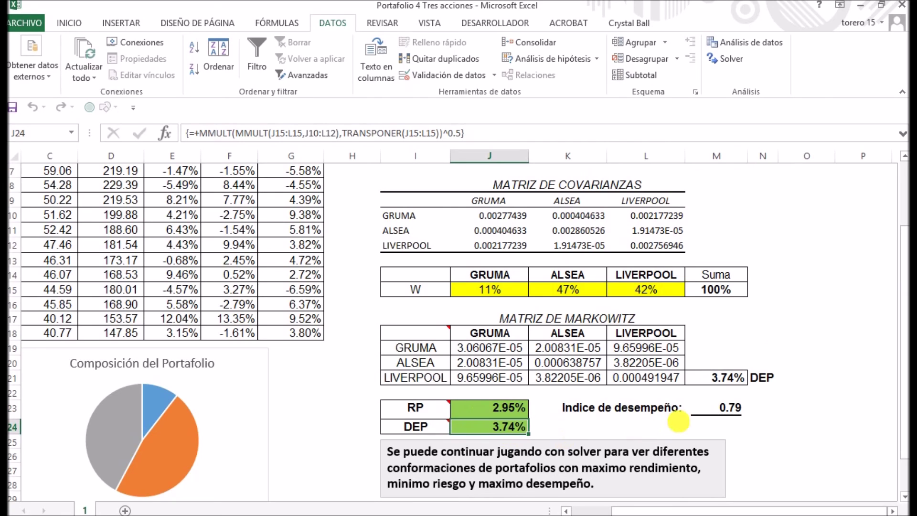
# - Run Solver to maximise the performance index in M23, reusing the same weight cells and sum constraint, and keep the solution
pyautogui.click(726, 409)
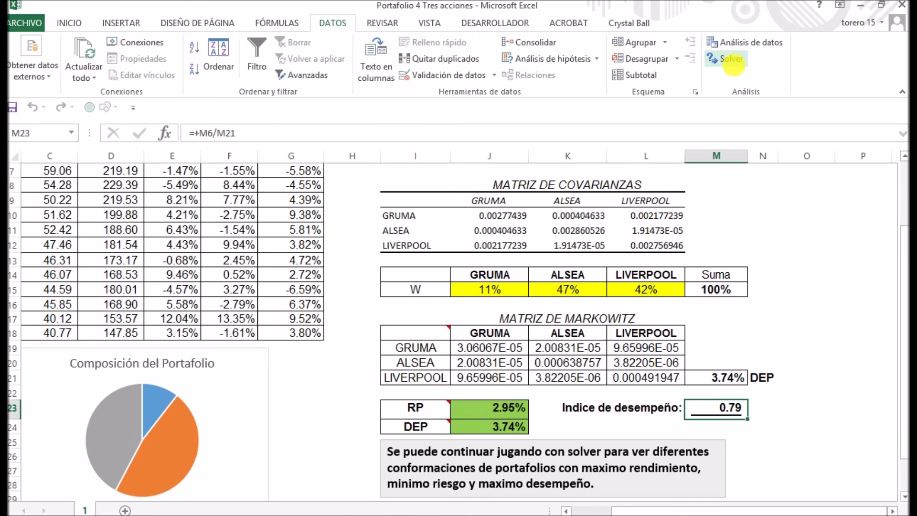
pyautogui.click(731, 59)
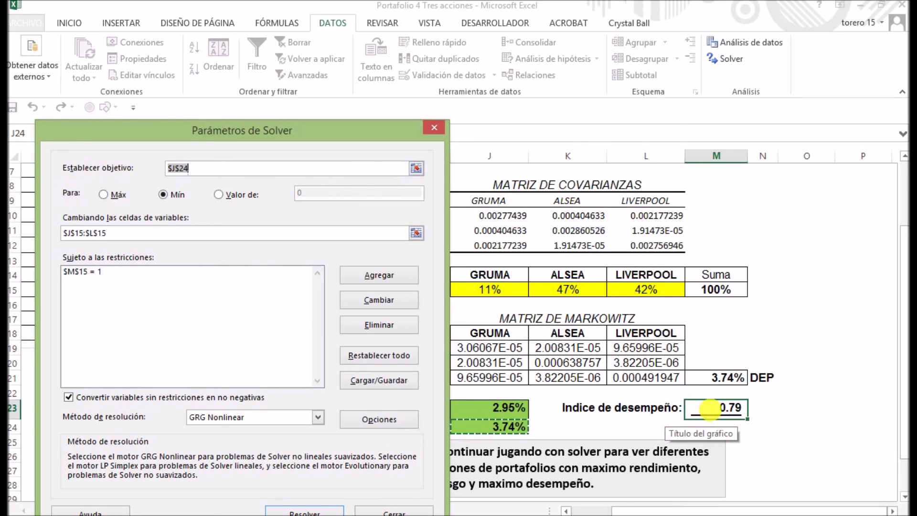
pyautogui.click(714, 408)
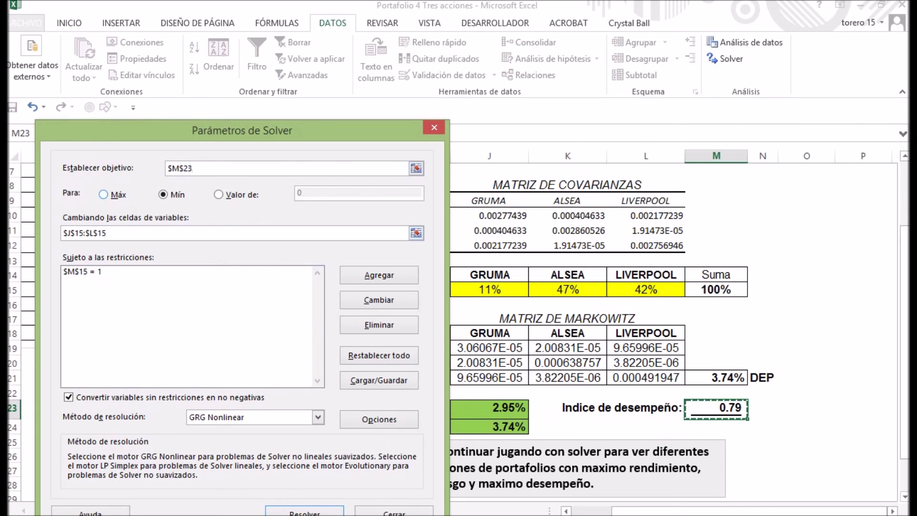
pyautogui.click(104, 195)
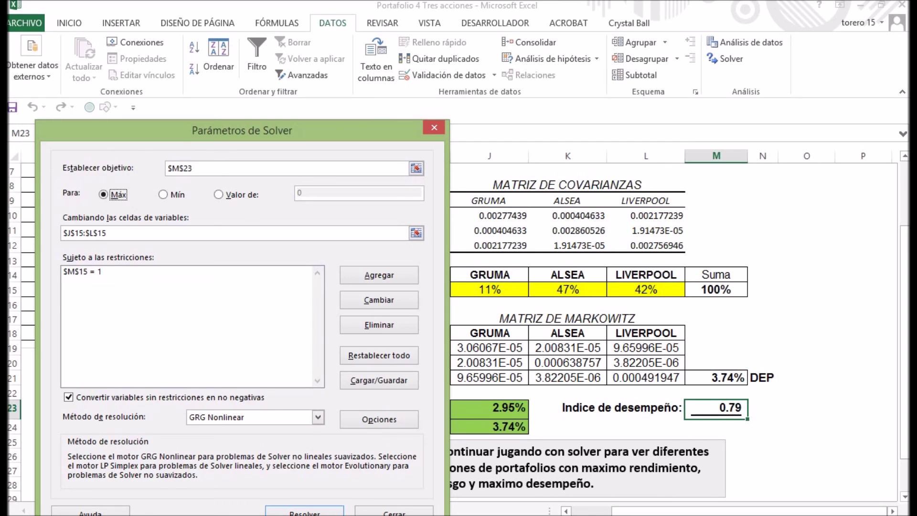
pyautogui.click(297, 510)
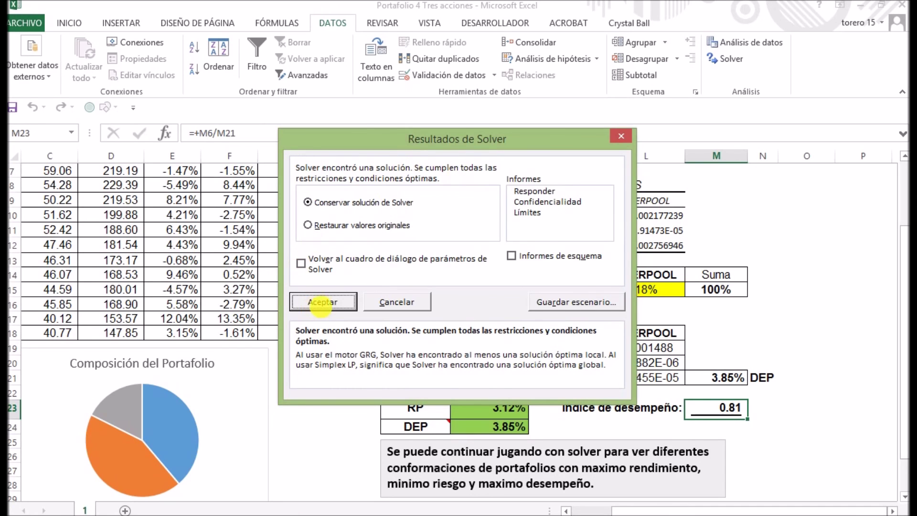
pyautogui.click(321, 302)
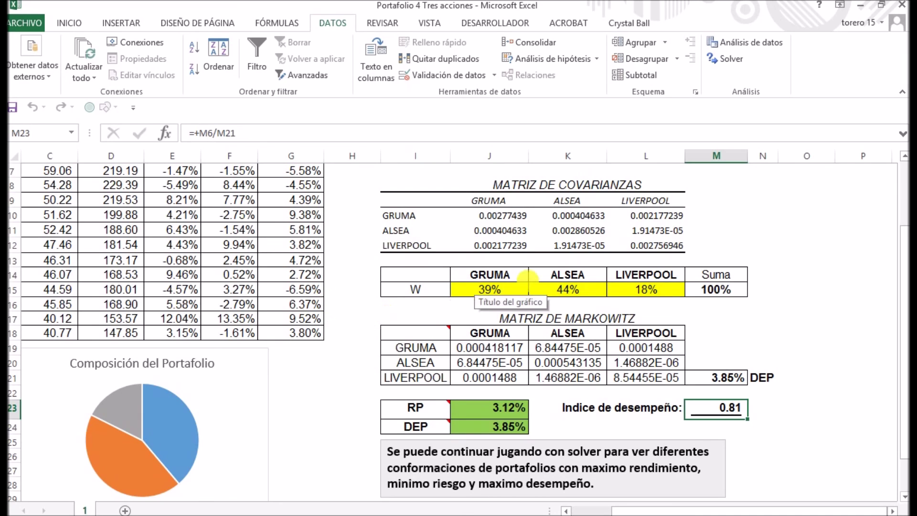
pyautogui.click(643, 288)
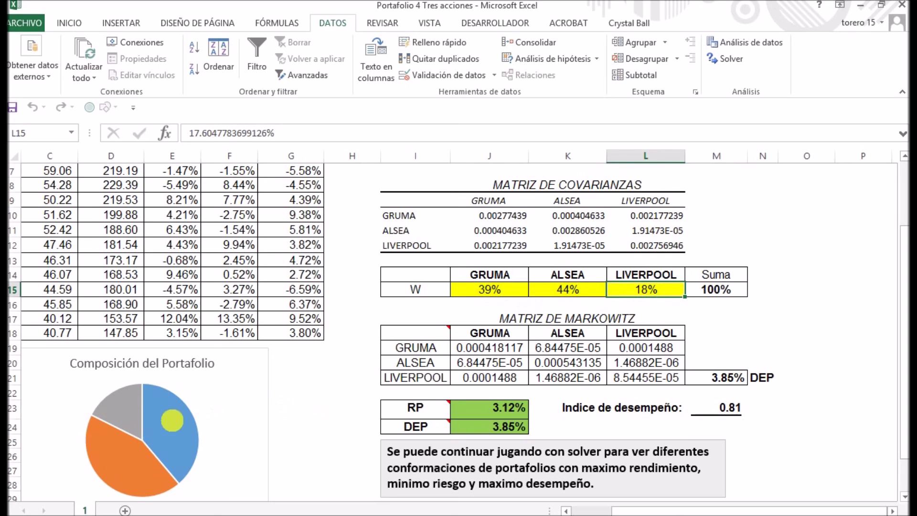
# - Add data labels to the Composición del Portafolio pie chart and position them at the centre of the slices
pyautogui.click(249, 391)
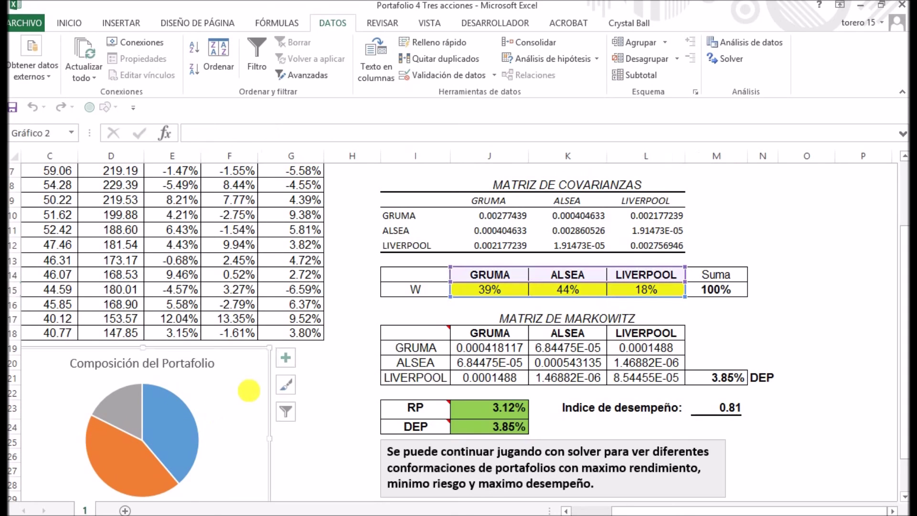
pyautogui.click(286, 358)
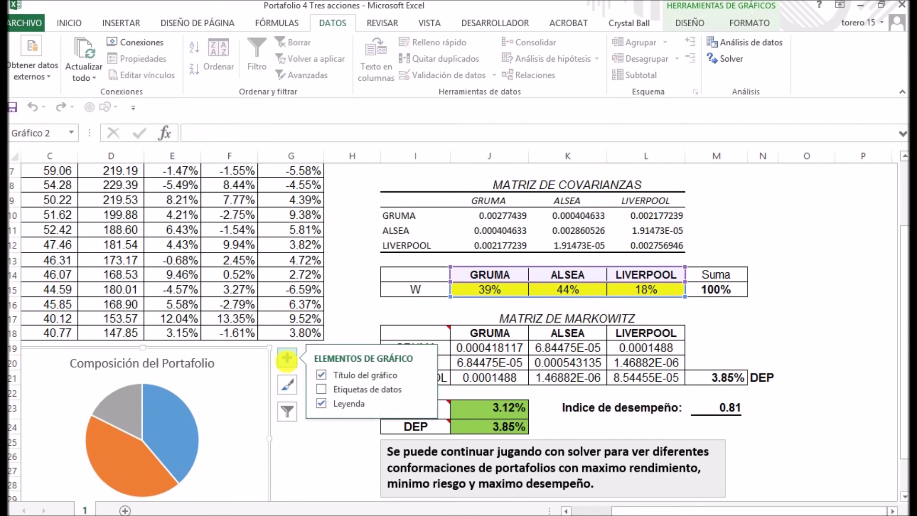
pyautogui.click(347, 390)
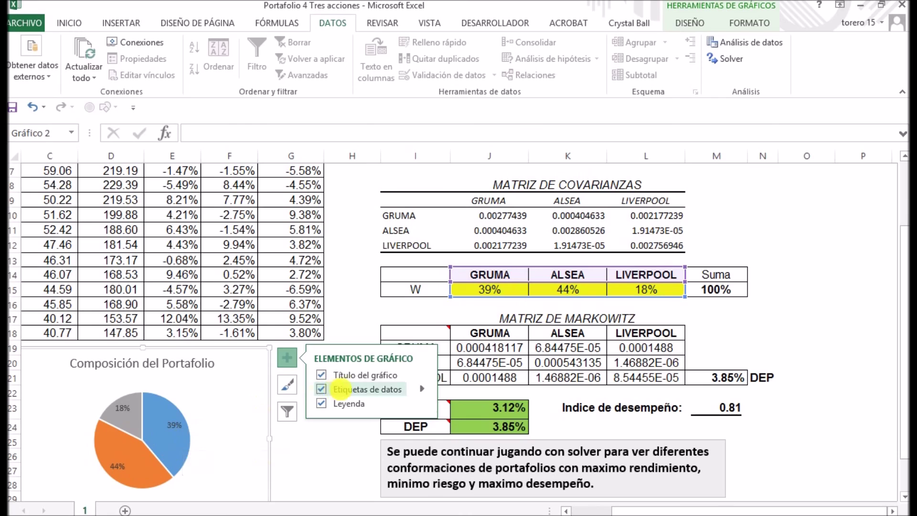
pyautogui.click(339, 389)
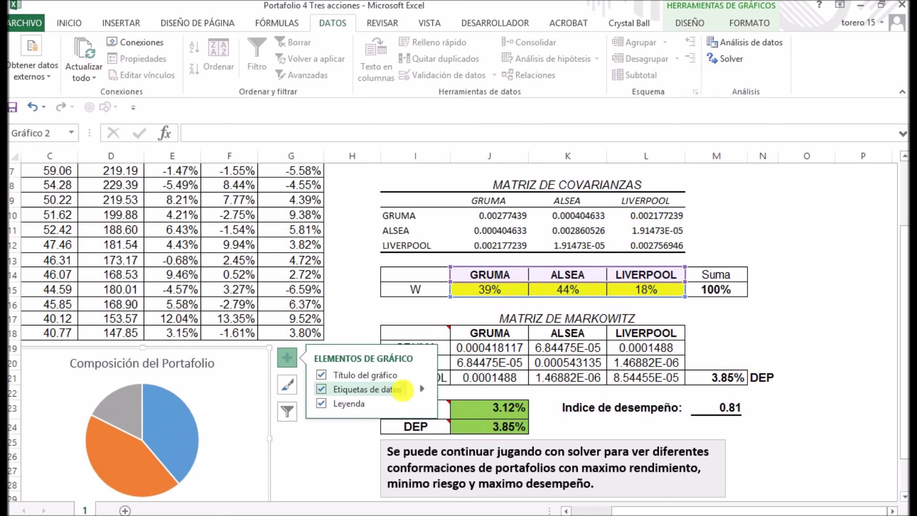
pyautogui.click(406, 388)
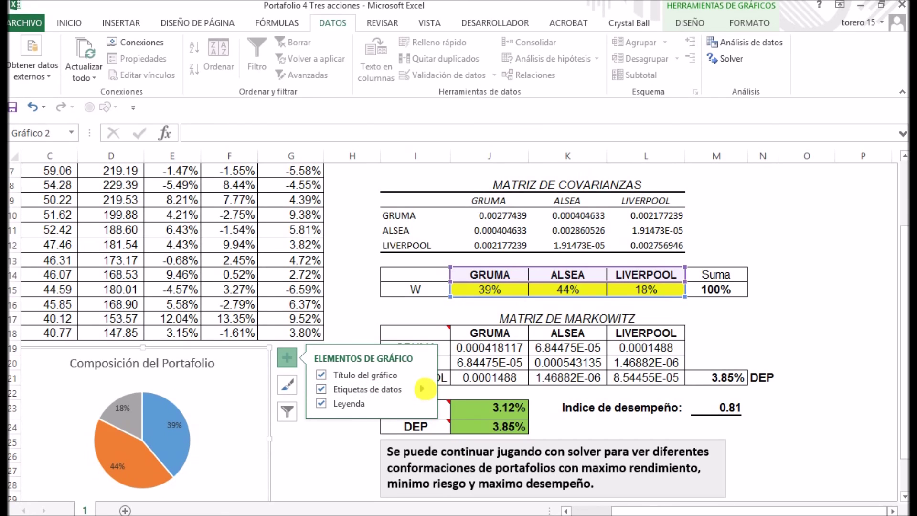
pyautogui.click(420, 388)
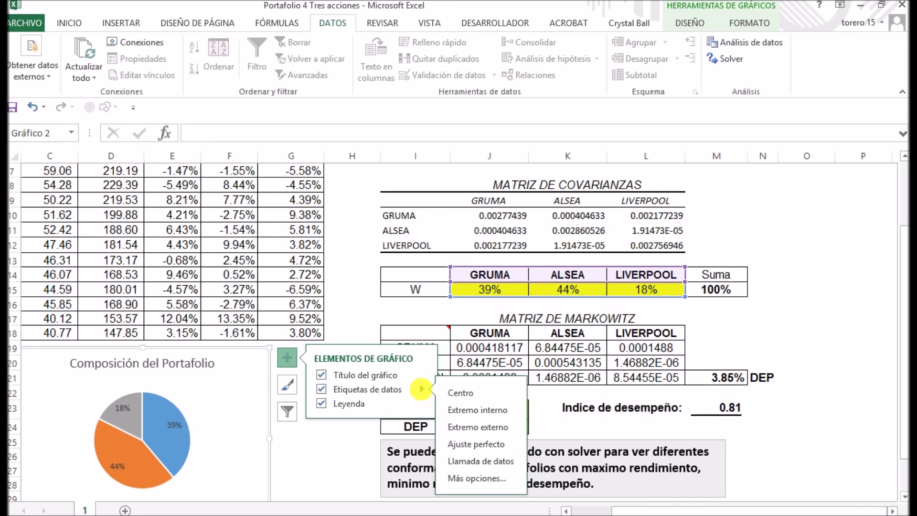
pyautogui.click(460, 393)
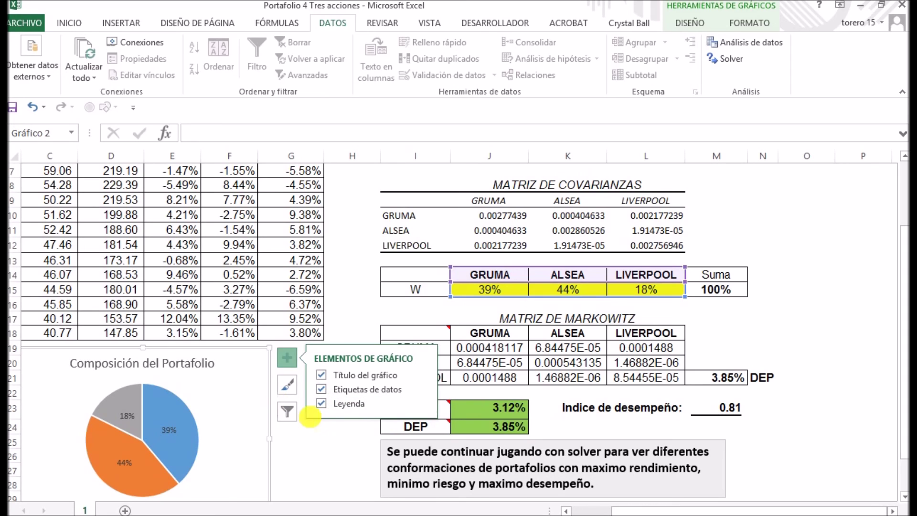
pyautogui.press('Escape')
pyautogui.click(330, 438)
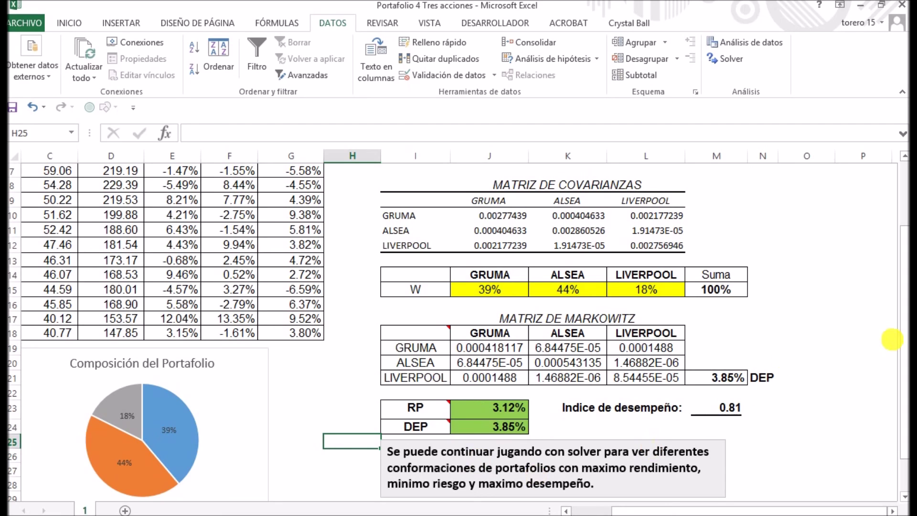
pyautogui.scroll(2, 902, 260)
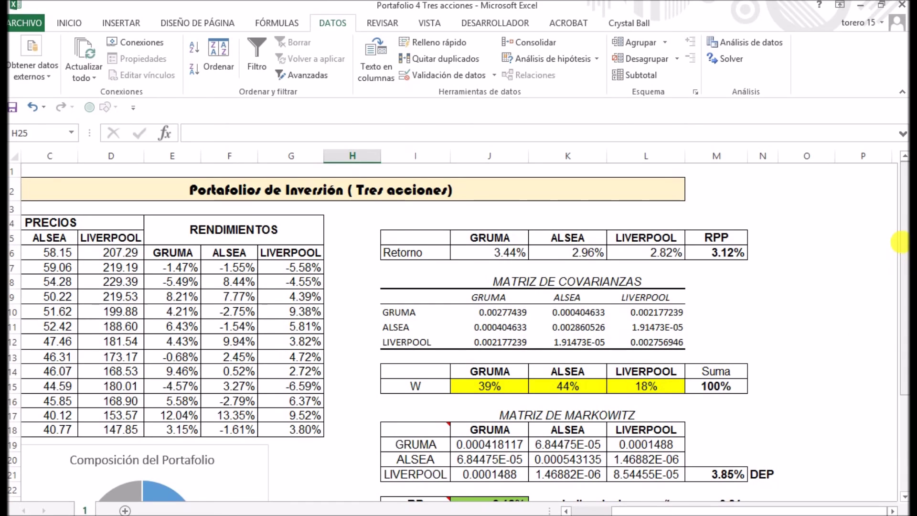